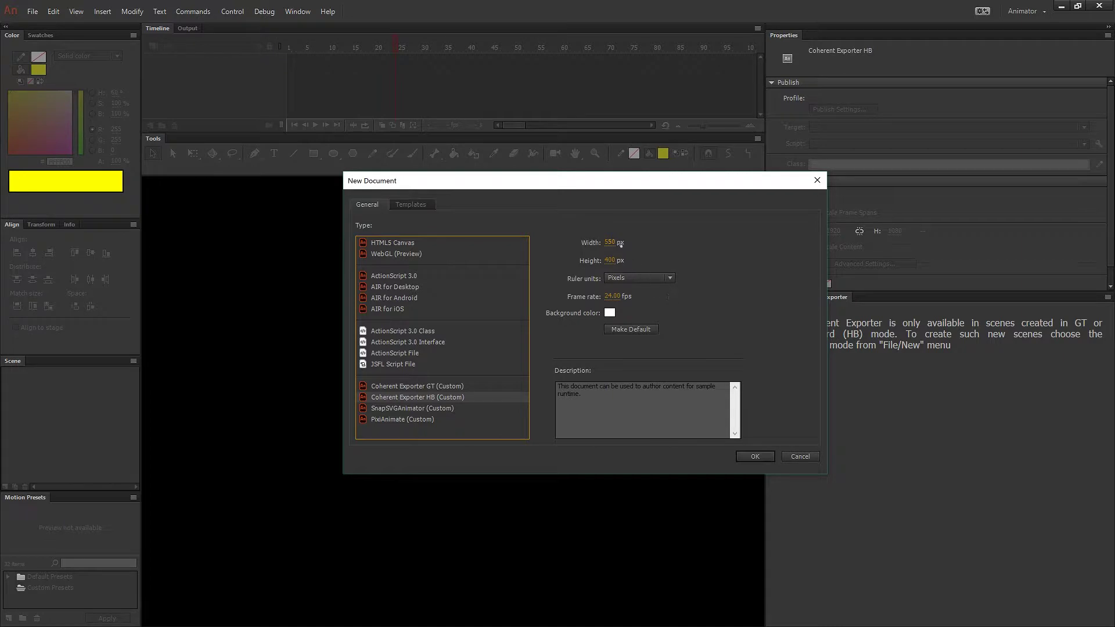
Create the Coherent Exporter HB document at 1920 by 1080 px with a dark grey background
left_click(612, 244)
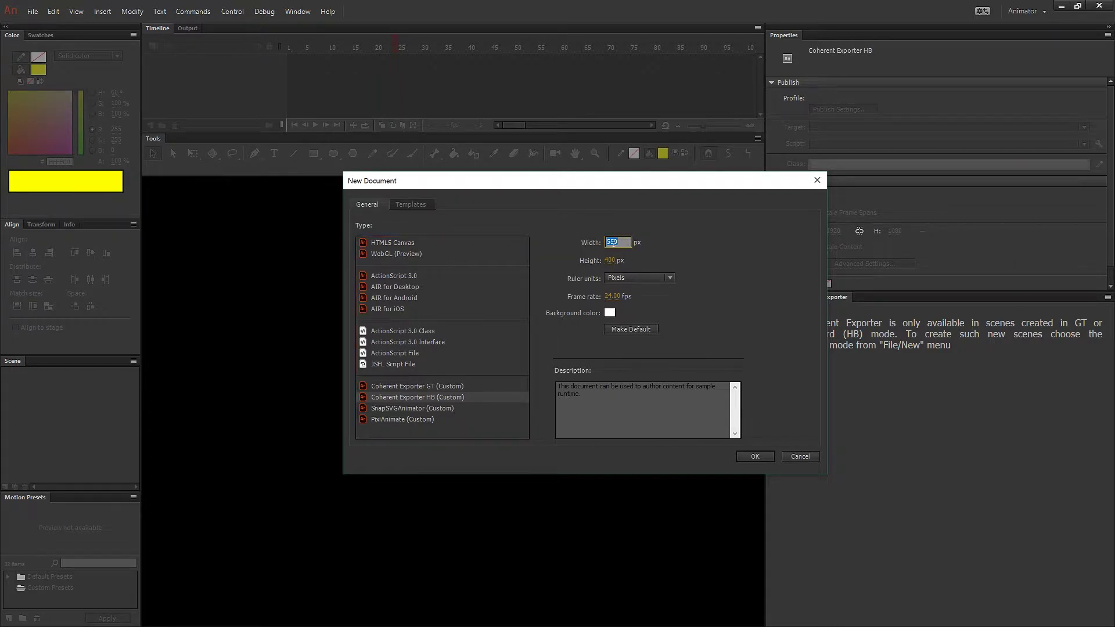
type("1920")
key("Tab")
type("10")
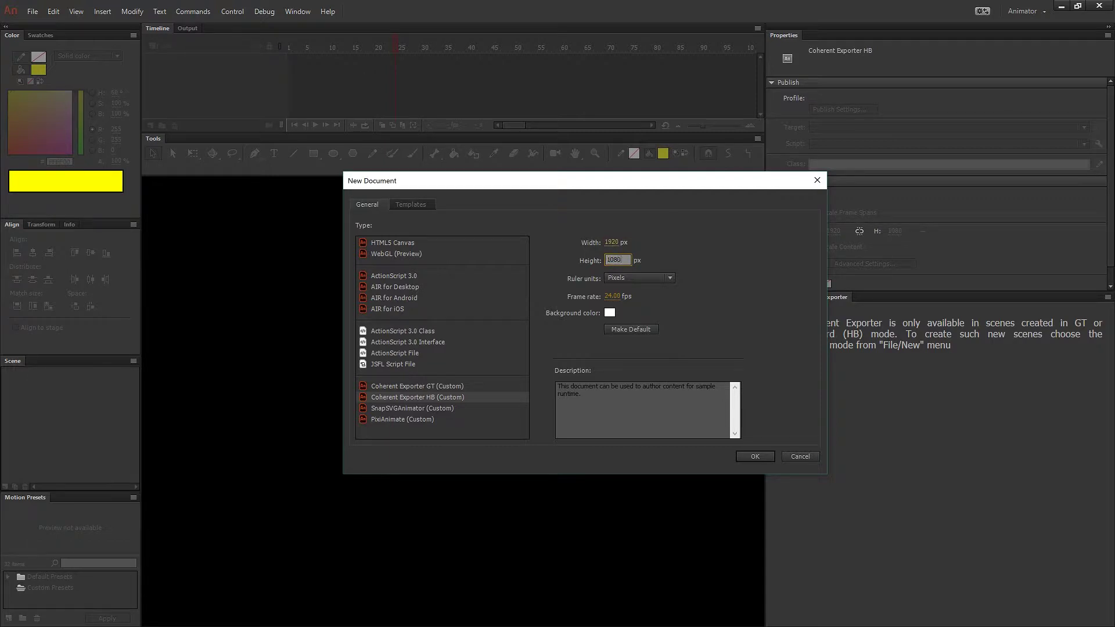
left_click(610, 314)
left_click(662, 361)
left_click(763, 456)
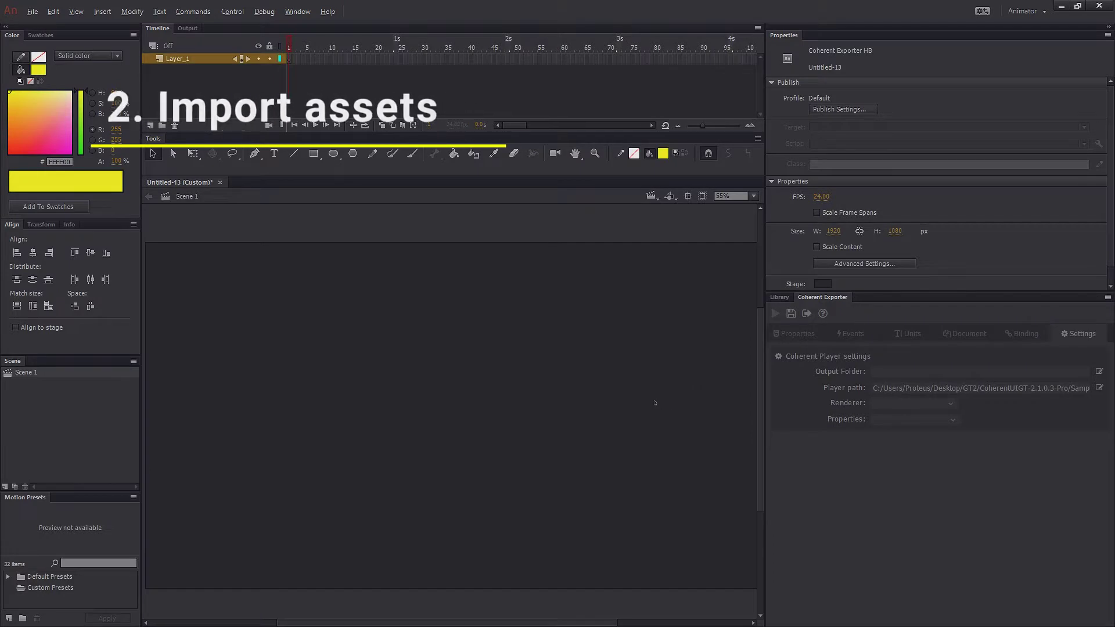
Switch to the file explorer and bring all the images in the Healthbar img folder onto the stage
key("alt+Tab")
key("Tab")
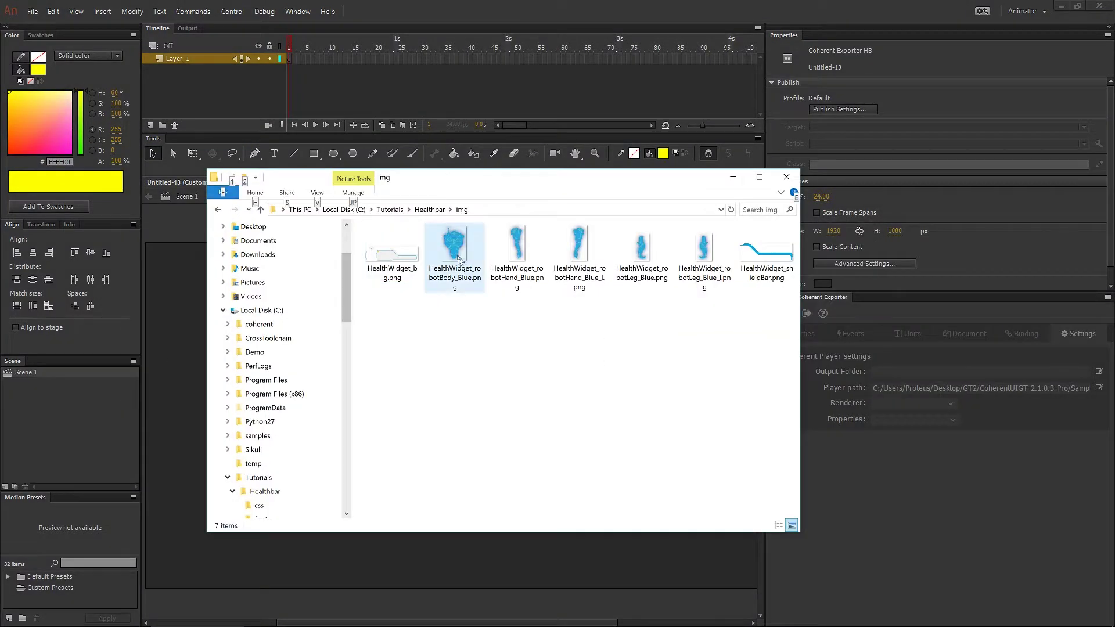
key("ctrl+a")
left_click_drag(416, 271, 408, 398)
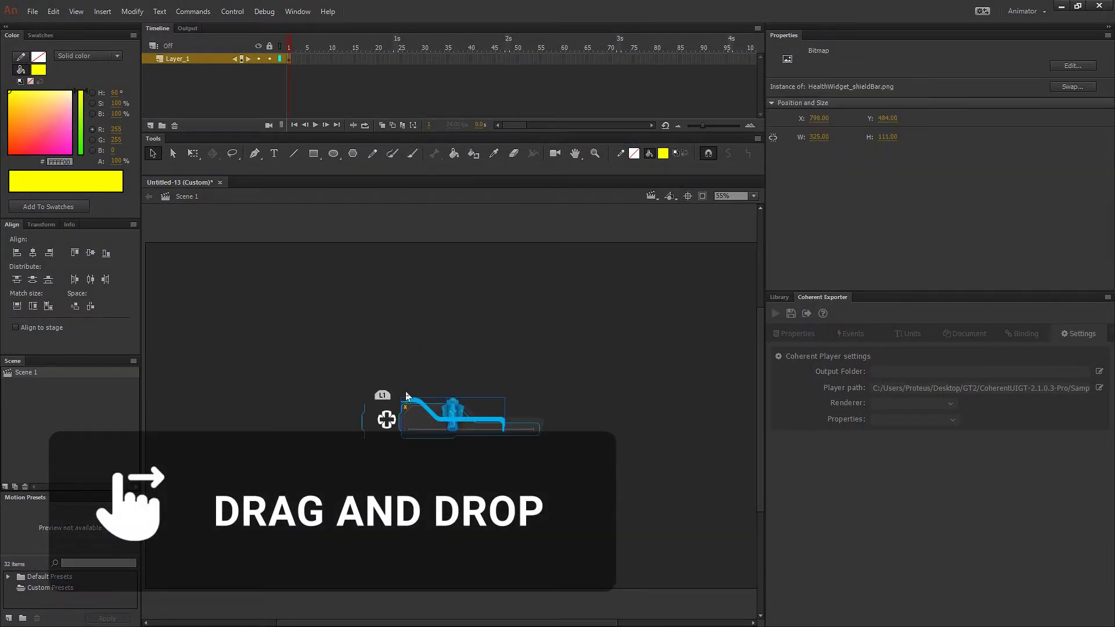
Align the right edges of the shield bar and the widget background, and place both below the robot parts
left_click(508, 481)
left_click(497, 464, "ctrl")
left_click_drag(468, 483, 666, 313)
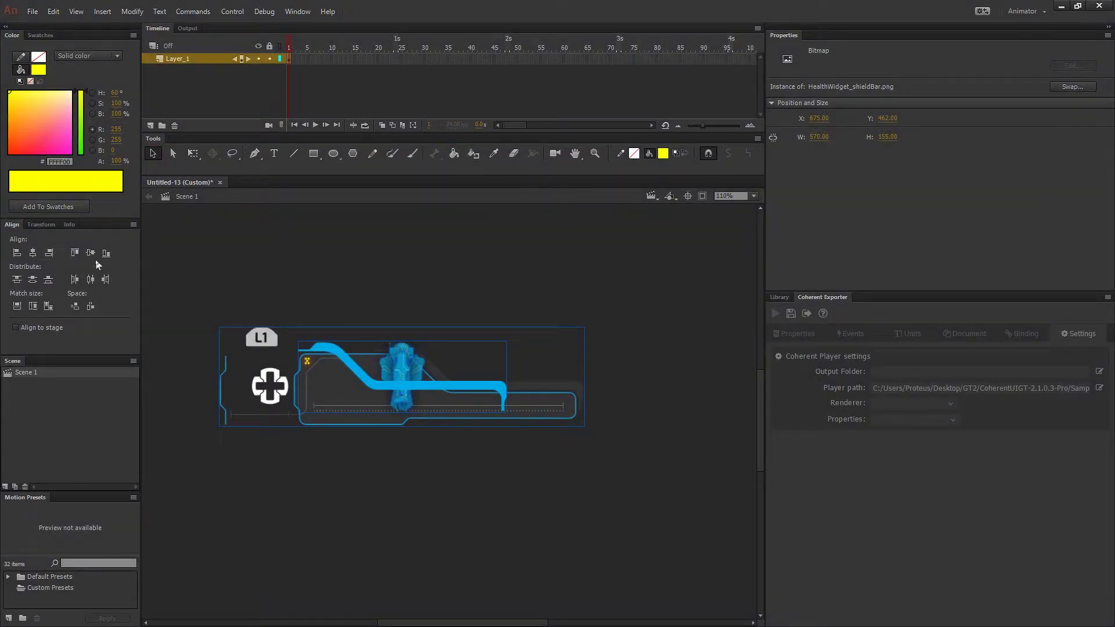
left_click(49, 253)
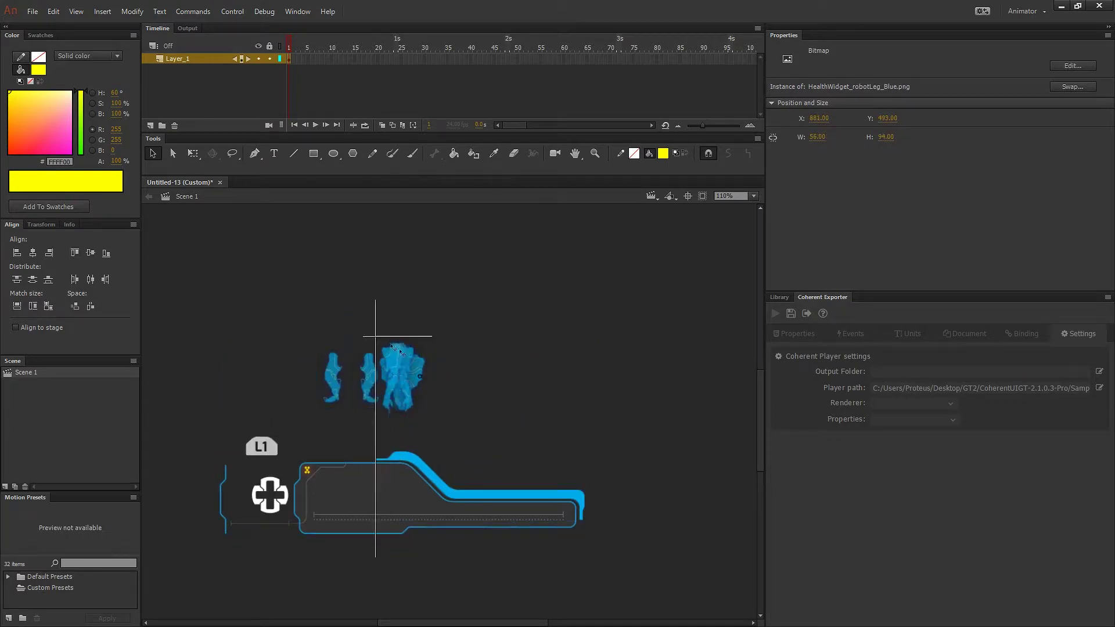
Lay out the torso, arms and legs as a robot figure above the widget background, grouping the arms and the legs as pairs
left_click_drag(379, 337, 387, 306)
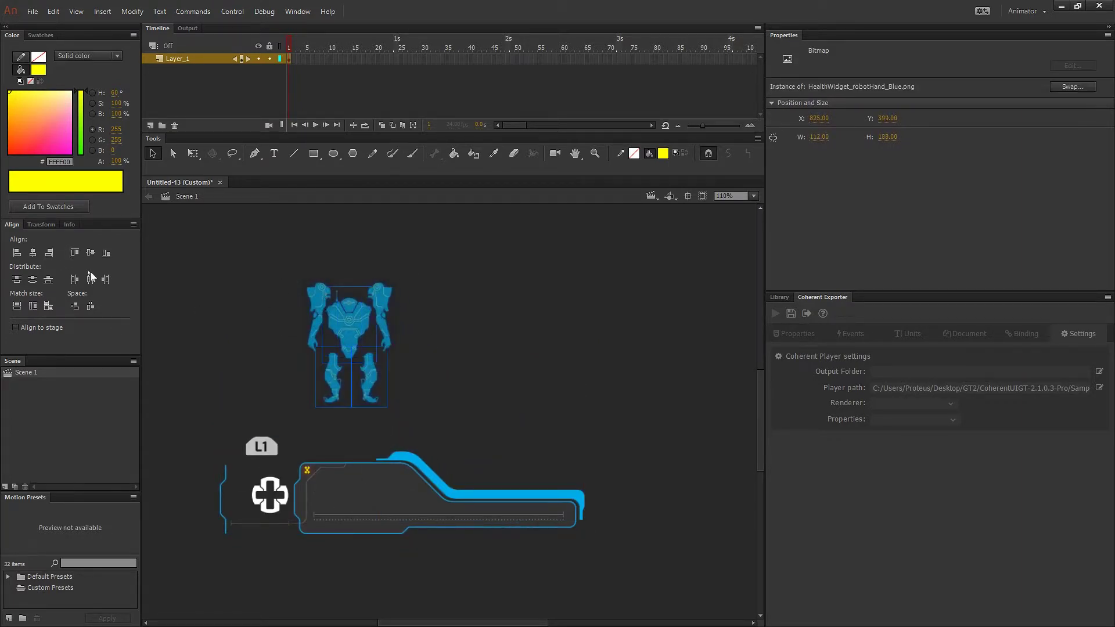
key("ctrl+g")
left_click_drag(377, 376, 384, 374)
left_click(397, 384)
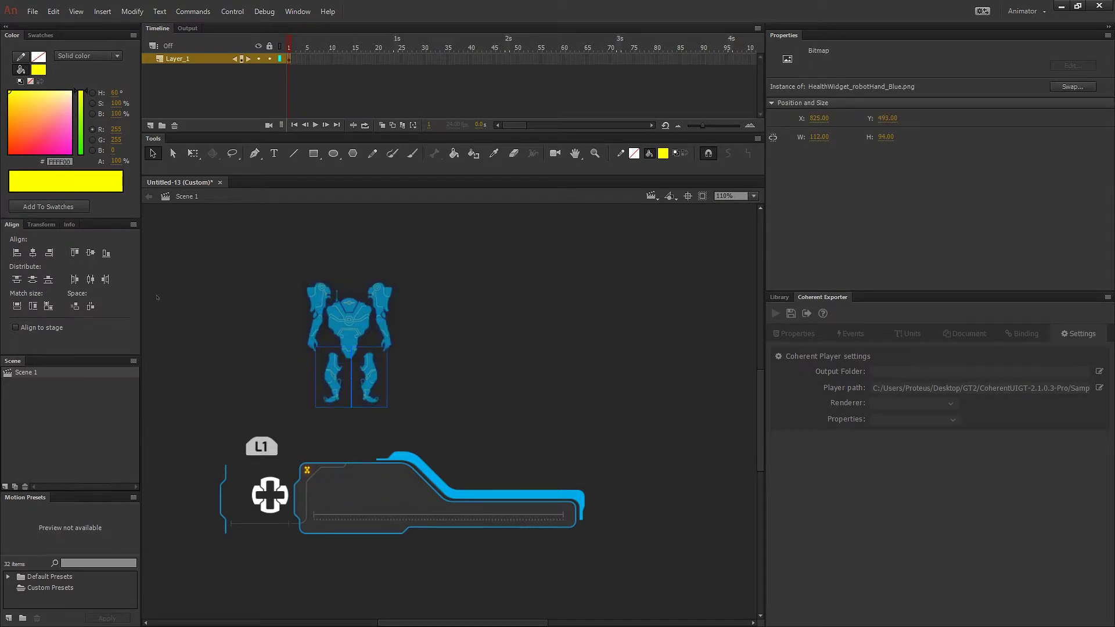
key("ctrl+g")
Lower the torso towards the legs, centre all robot parts horizontally on each other, and ungroup the arms
left_click_drag(348, 321, 349, 340)
left_click_drag(418, 277, 275, 419)
left_click(32, 253)
left_click(409, 337)
left_click(366, 380)
left_click(383, 323)
key("ctrl+shift+g")
Lower both robot arms in small increments until they sit at the torso's shoulders
left_click(348, 305)
left_click(380, 305)
key("shift+Right")
left_click_drag(416, 292, 221, 259)
key("shift+Down")
key("shift+Down")
key("shift+Down")
key("shift+Down")
key("shift+Down")
key("shift+Down")
key("shift+Down")
key("Up")
key("Up")
key("Up")
key("Up")
Fine-tune the horizontal position of each arm against the torso and group the two arms
left_click(457, 373)
left_click(386, 342)
key("Left")
left_click(313, 342)
key("Right")
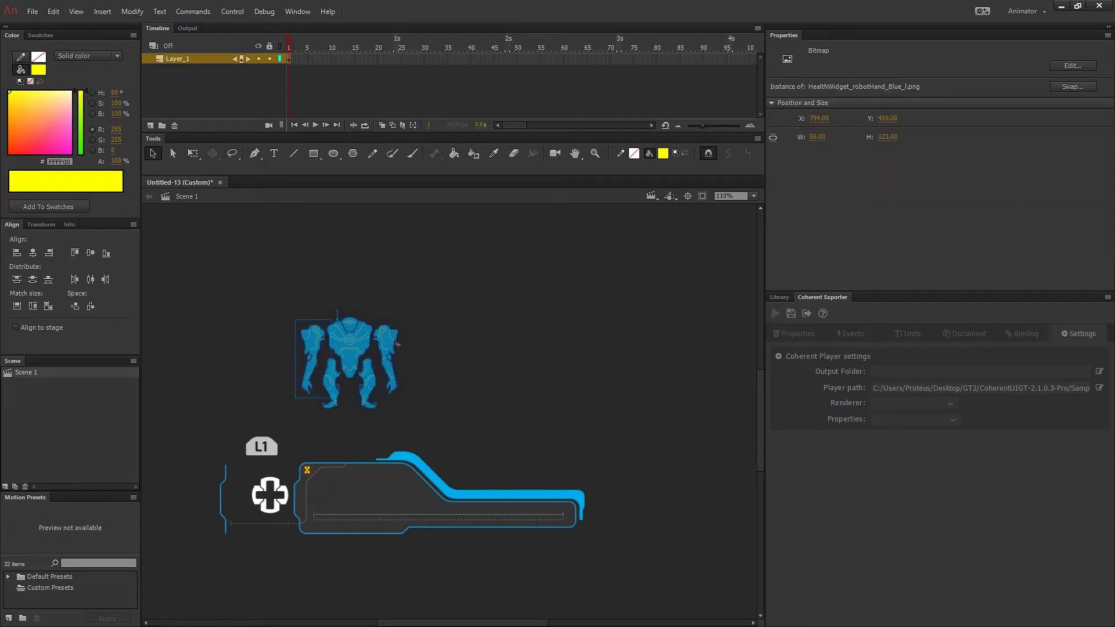
left_click(397, 343, "shift")
key("ctrl+g")
Combine the robot's torso, arms and legs into a single group
left_click_drag(266, 268, 413, 422)
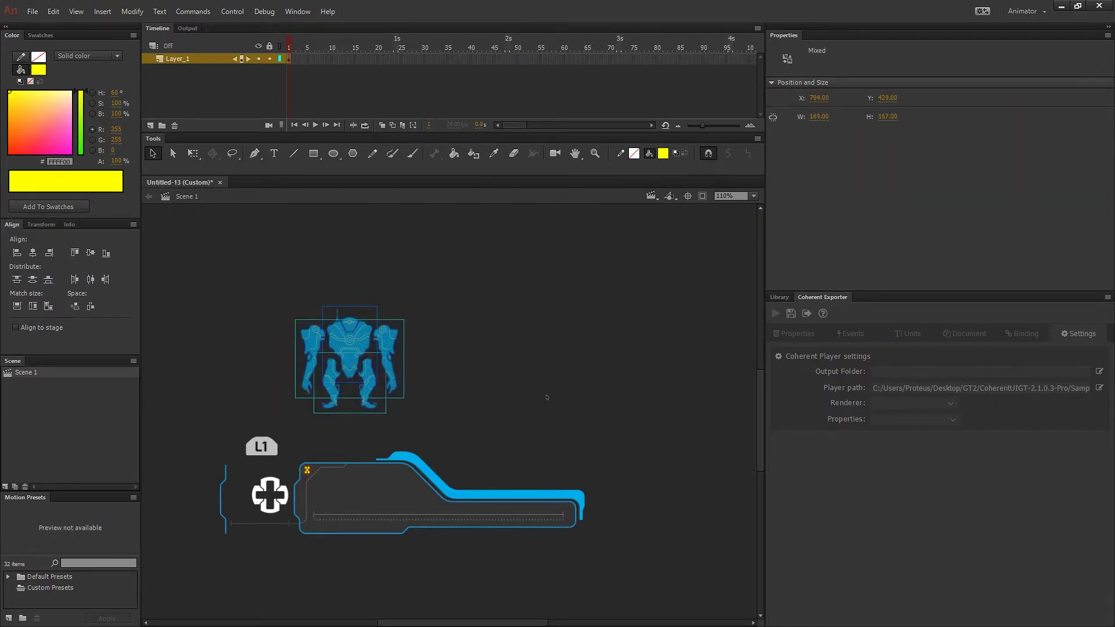
left_click(280, 288)
left_click_drag(277, 286, 455, 406)
left_click(456, 402)
Position the robot group directly above the left part of the health bar panel
left_click_drag(351, 345, 346, 381)
key("Right")
key("Right")
key("Right")
key("Right")
key("Right")
key("Down")
key("Down")
key("Down")
key("Down")
key("Down")
left_click_drag(355, 381, 355, 381)
left_click_drag(441, 419, 477, 373)
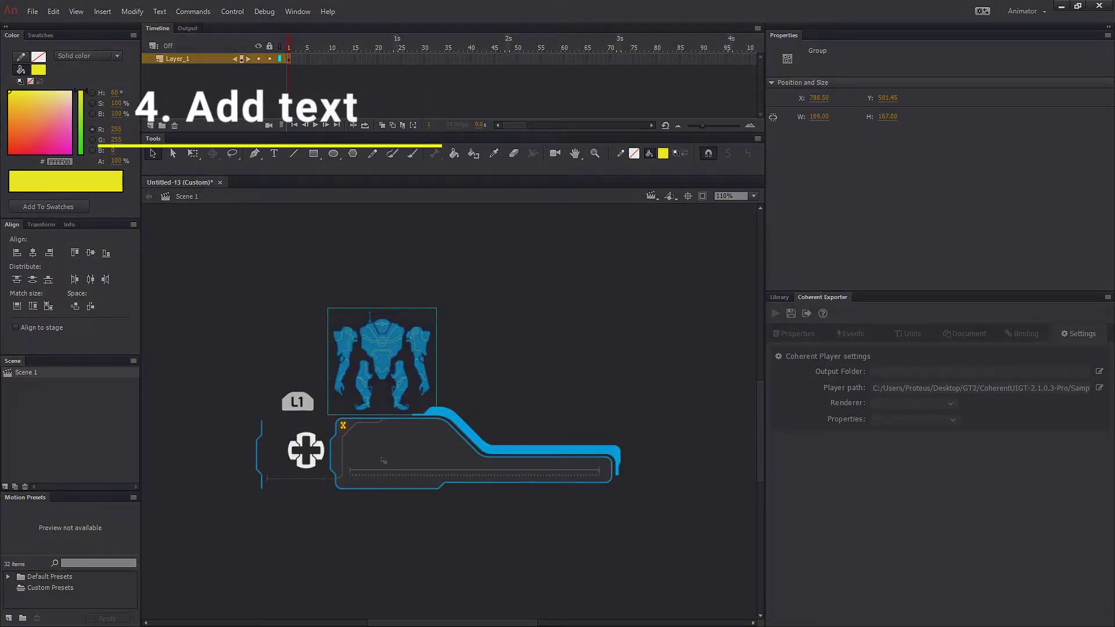
Draw a dynamic text field about 104 px wide inside the panel, set to white Tahoma at 58 pt
left_click(275, 157)
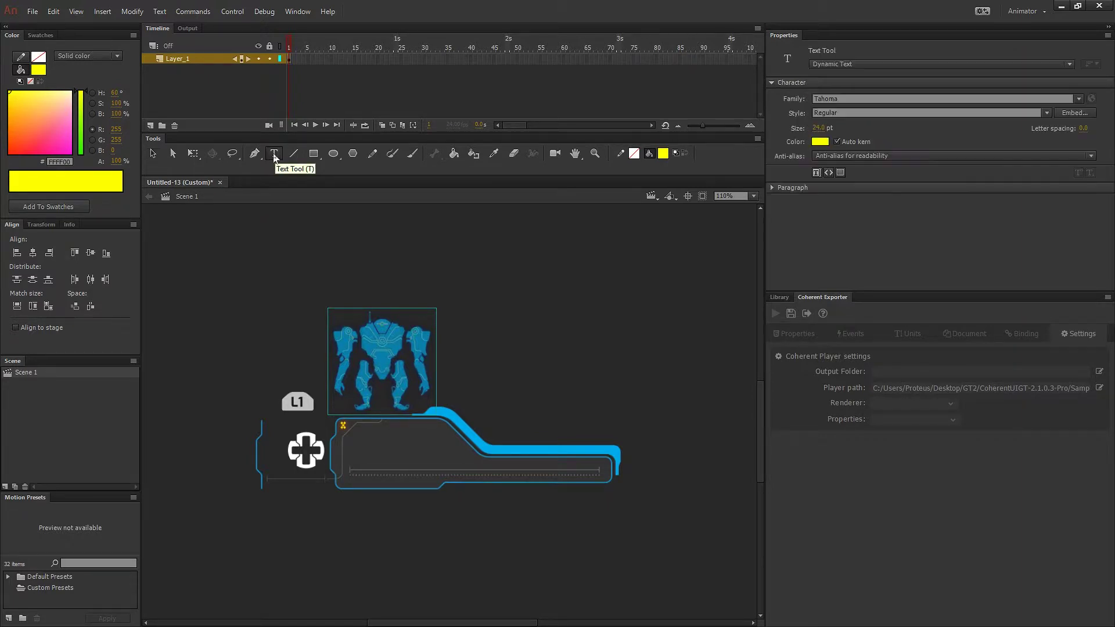
left_click_drag(350, 451, 421, 428)
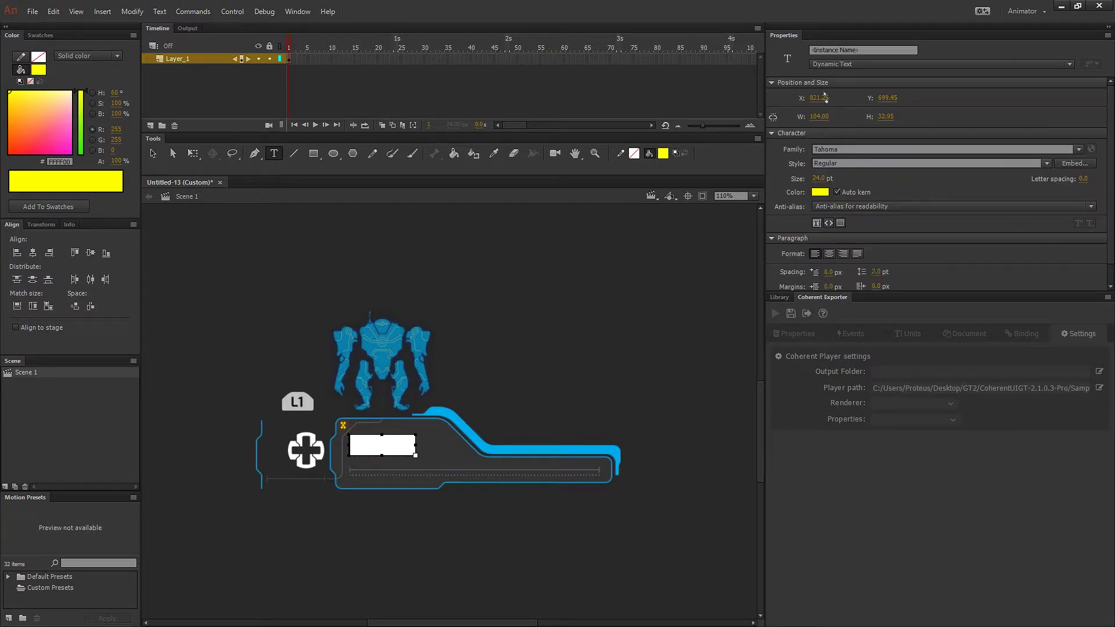
left_click(836, 150)
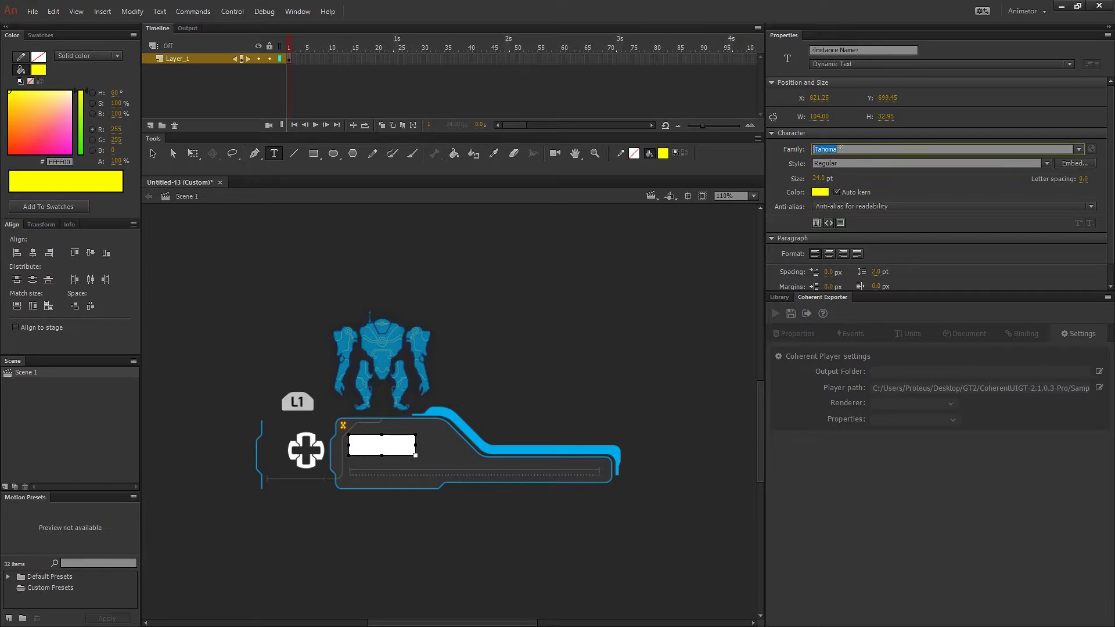
key("Return")
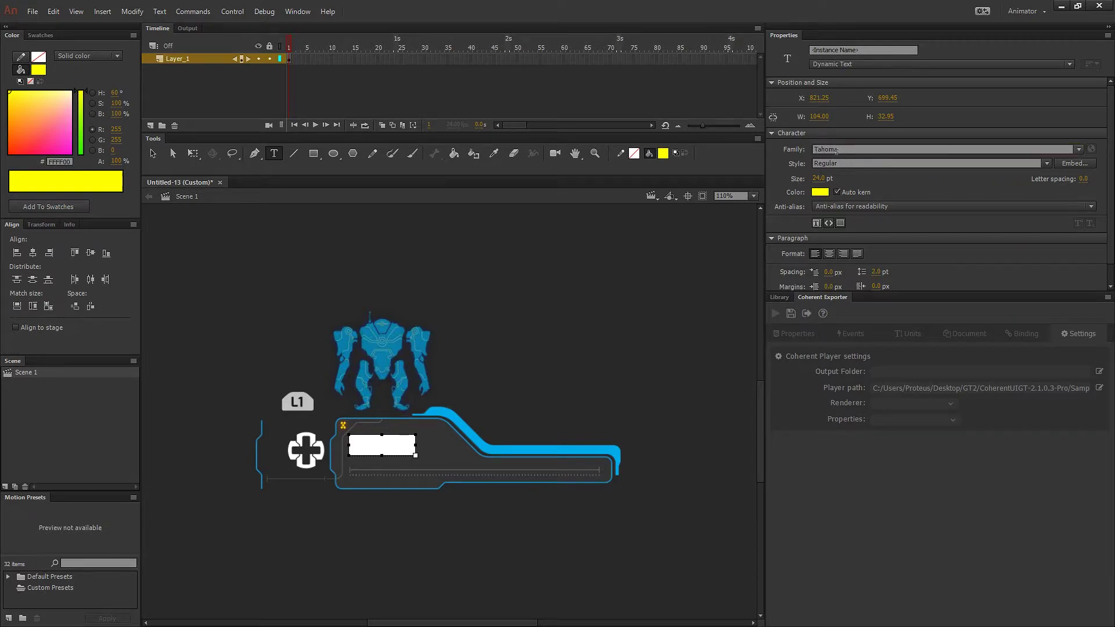
left_click(818, 178)
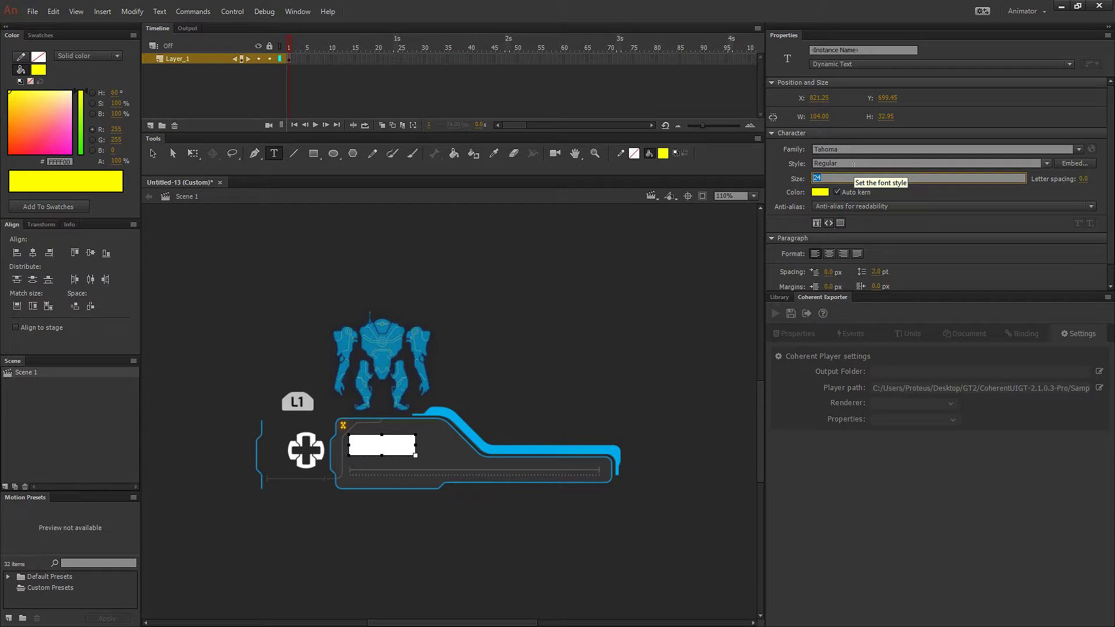
key("Return")
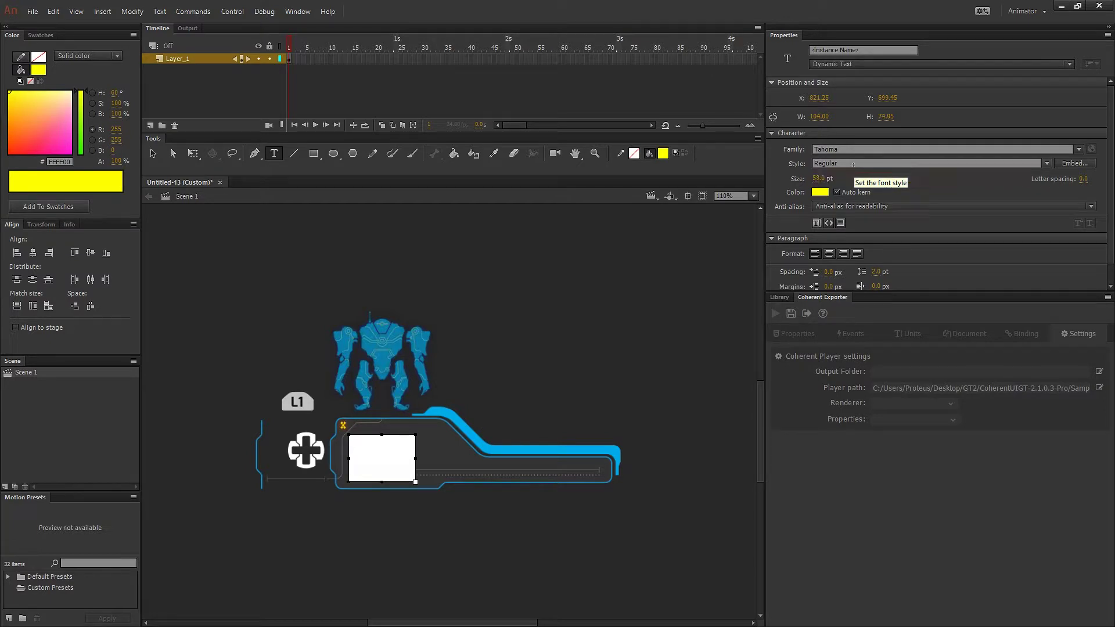
left_click(819, 192)
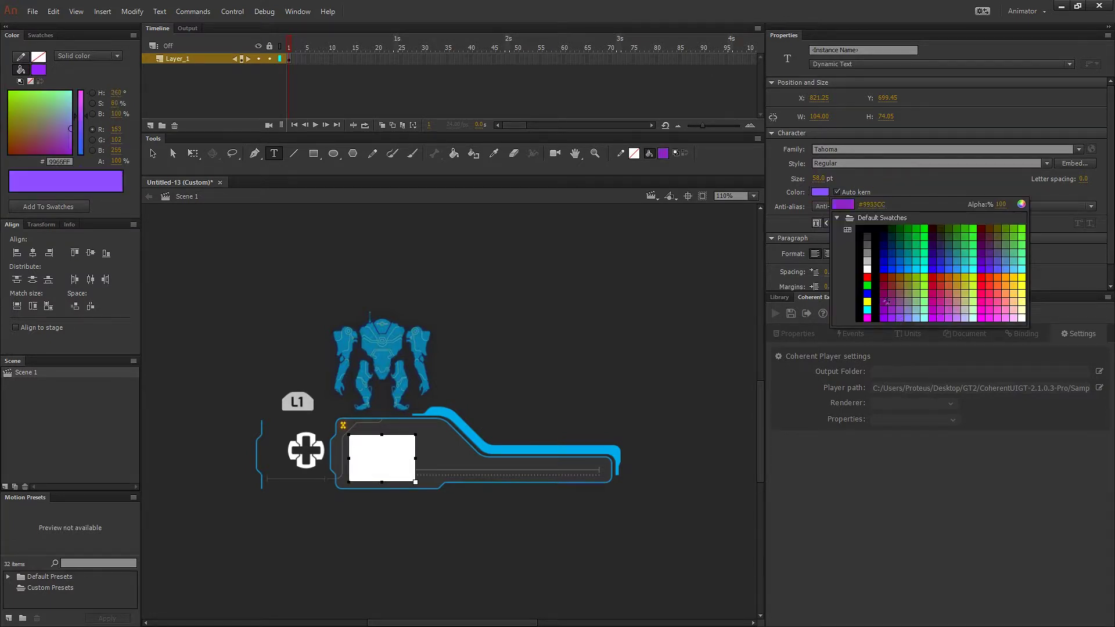
left_click(867, 270)
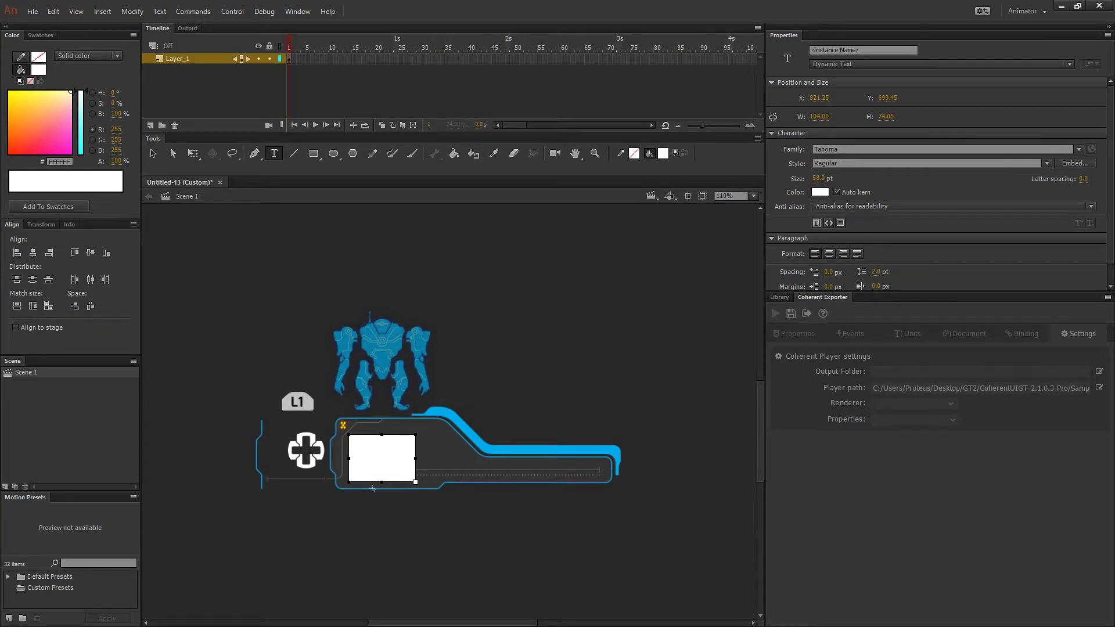
Enter 100 in the text field and move it up so it sits above the panel's scale line
type("100v")
left_click_drag(364, 456, 361, 451)
key("shift+Up")
Add a second text reading 3 and place it just left of the cross icon
key("t")
left_click(271, 457)
type("233")
key("ctrl+a")
type("3")
key("Escape")
key("v")
left_click_drag(276, 451, 273, 454)
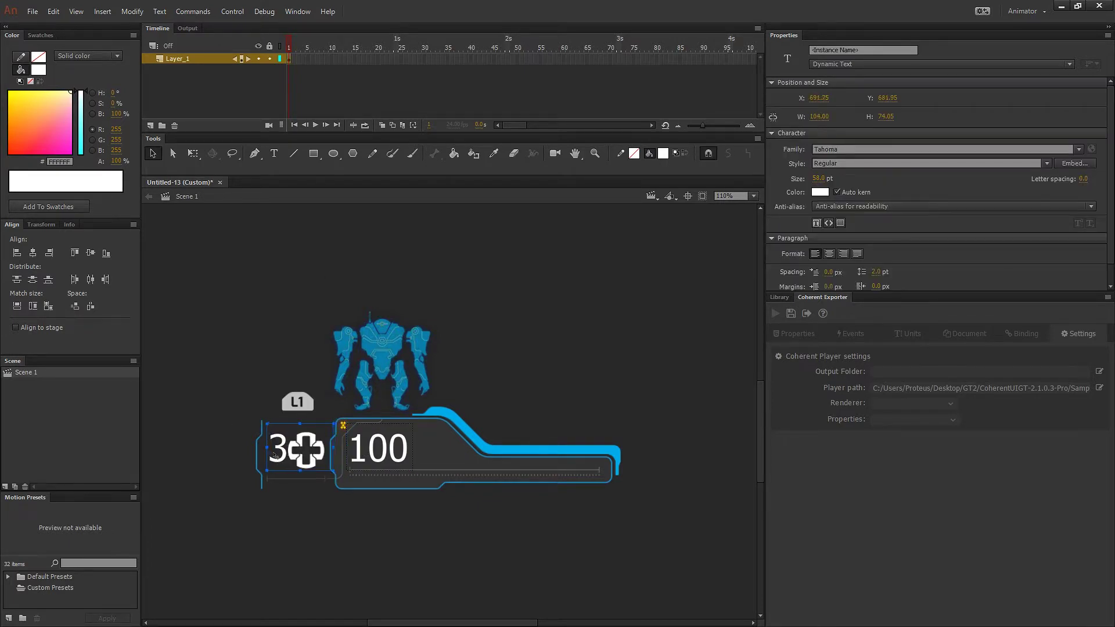
Add a third text field reading 85 to the right of the 100 and enlarge its frame
key("t")
left_click(425, 402)
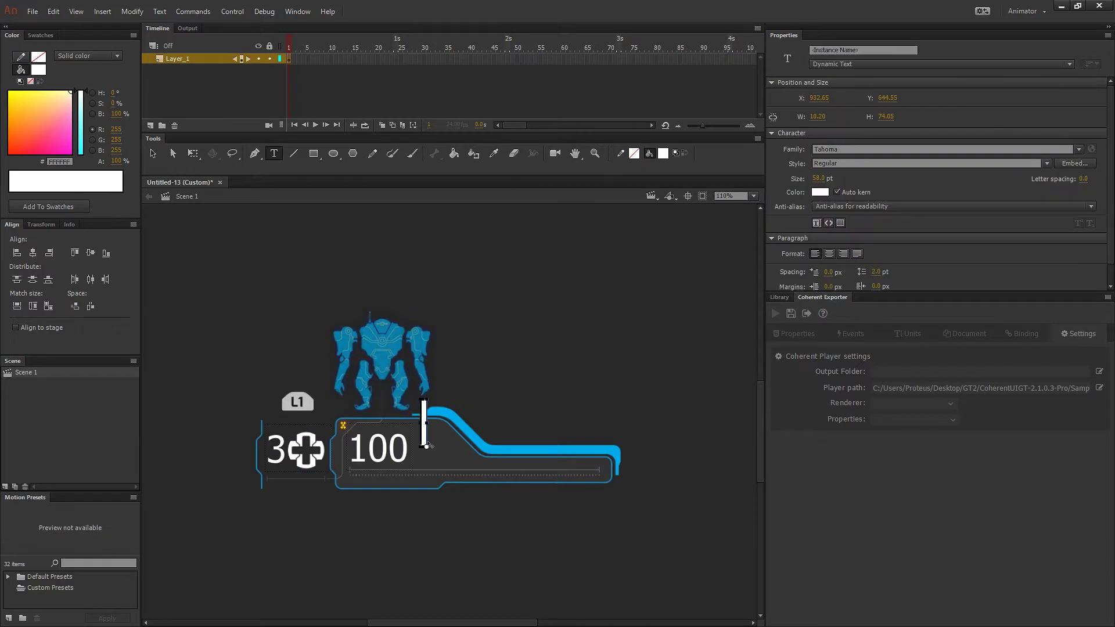
type("85")
key("ctrl+a")
type("85")
left_click_drag(462, 442, 524, 446)
key("Escape")
Set the 85 text to yellow (#FFFF00) at 24 pt
left_click(820, 192)
left_click(1022, 275)
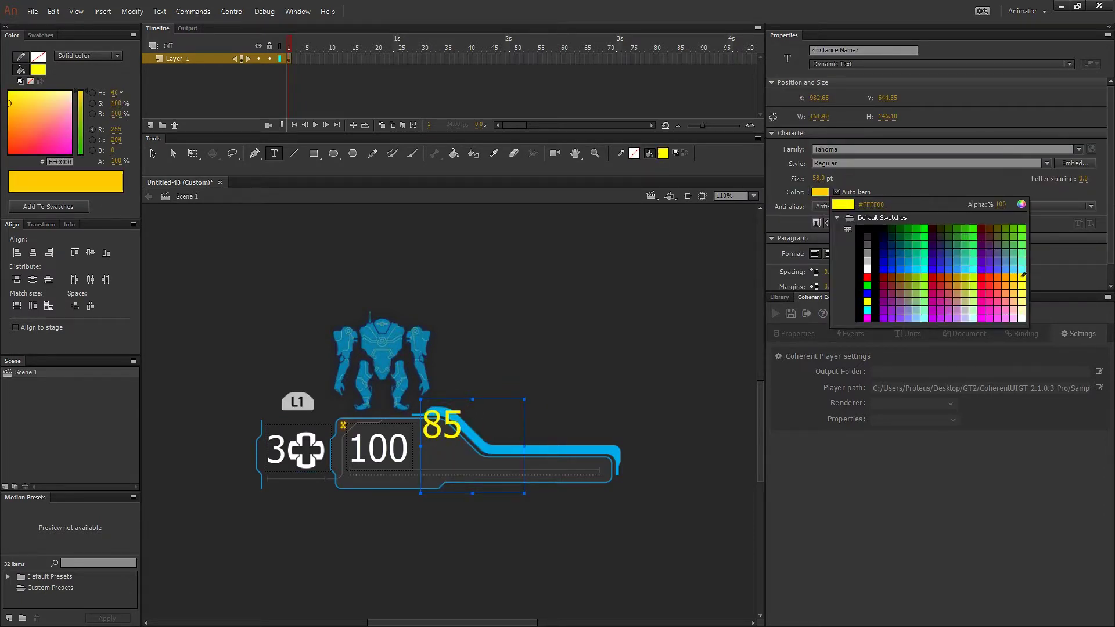
left_click(1022, 275)
left_click(818, 178)
type("24")
key("Return")
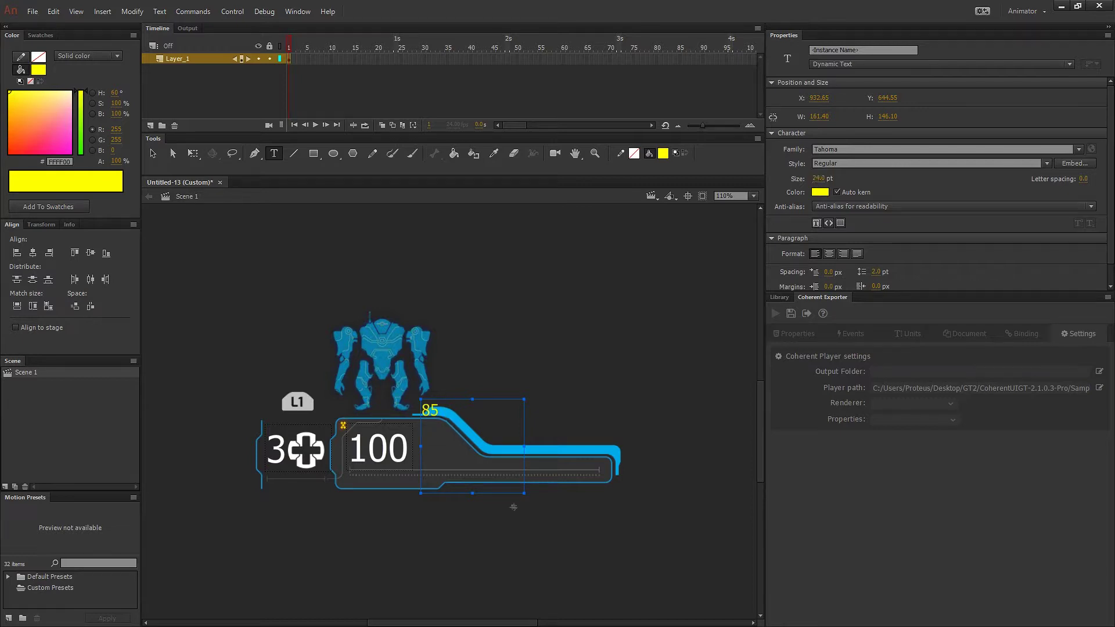
Shrink the 85 text's frame to about 34 by 37 px and place it at the upper right of the 100
key("v")
left_click_drag(524, 493, 427, 442)
left_click(429, 431)
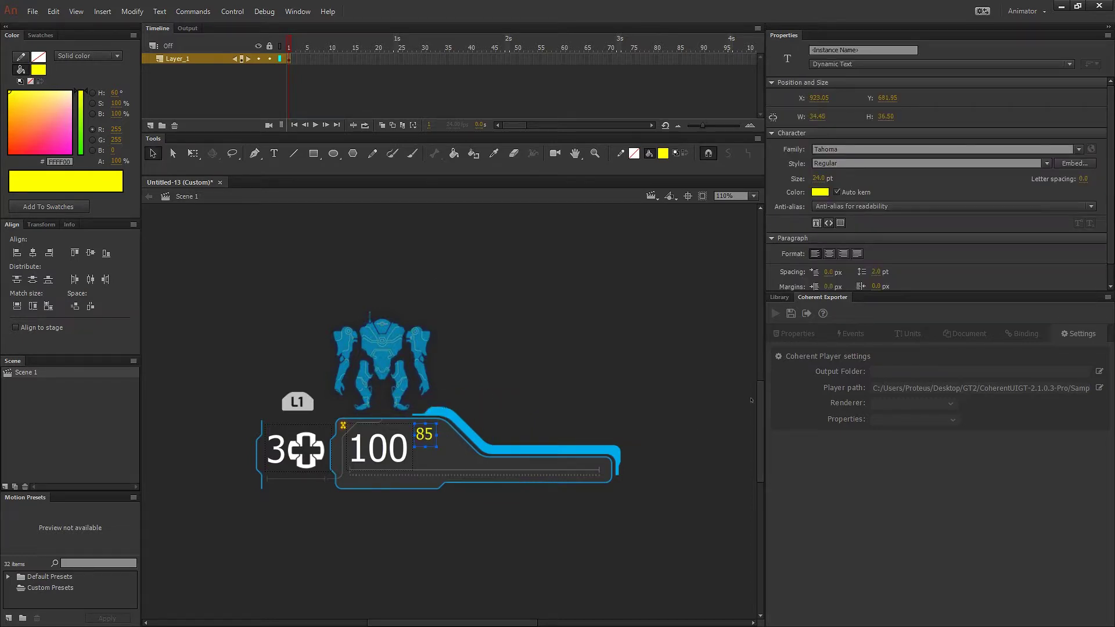
Draw a yellow rectangle without outline, about 387 by 10.5 px, along the panel's scale line
left_click(450, 384)
key("ctrl+2")
key("ctrl+1")
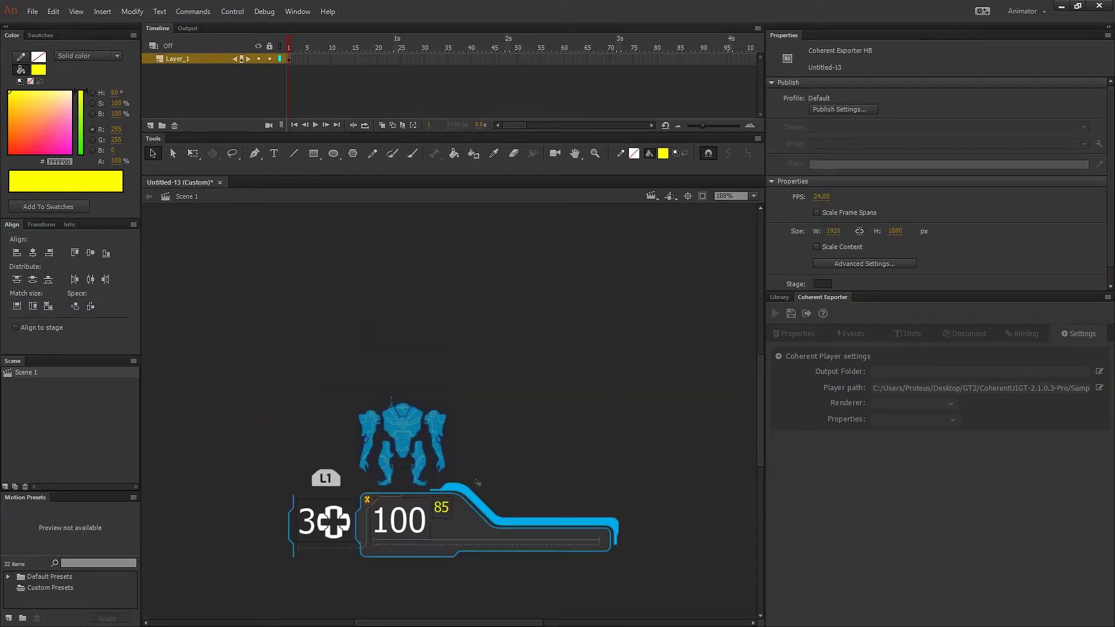
left_click_drag(478, 483, 483, 406)
key("ctrl+=")
left_click_drag(489, 462, 488, 470)
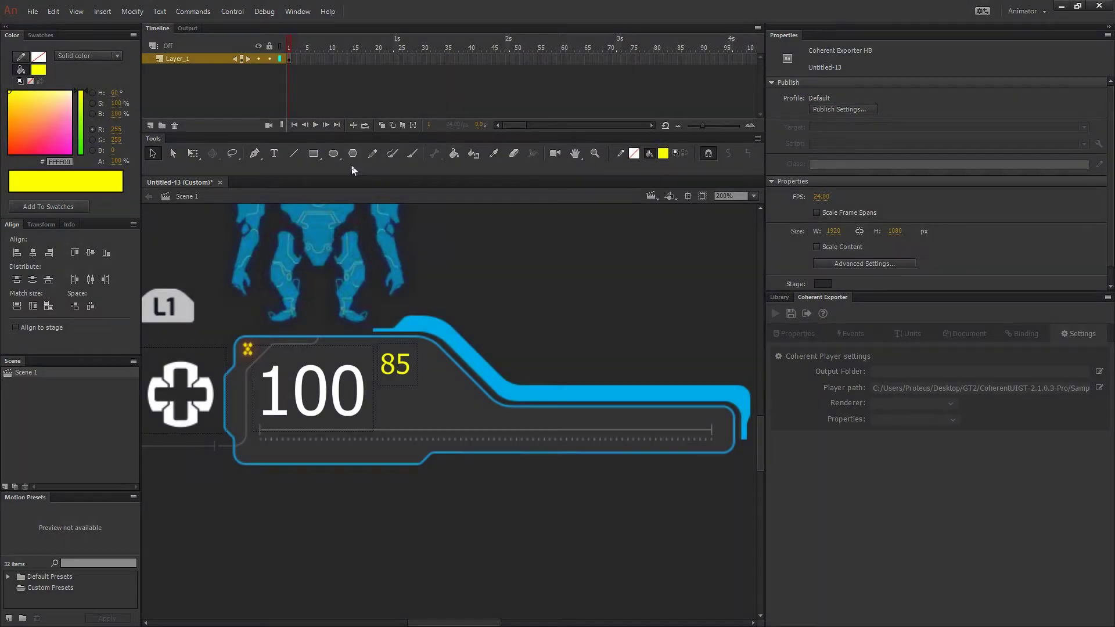
left_click(316, 158)
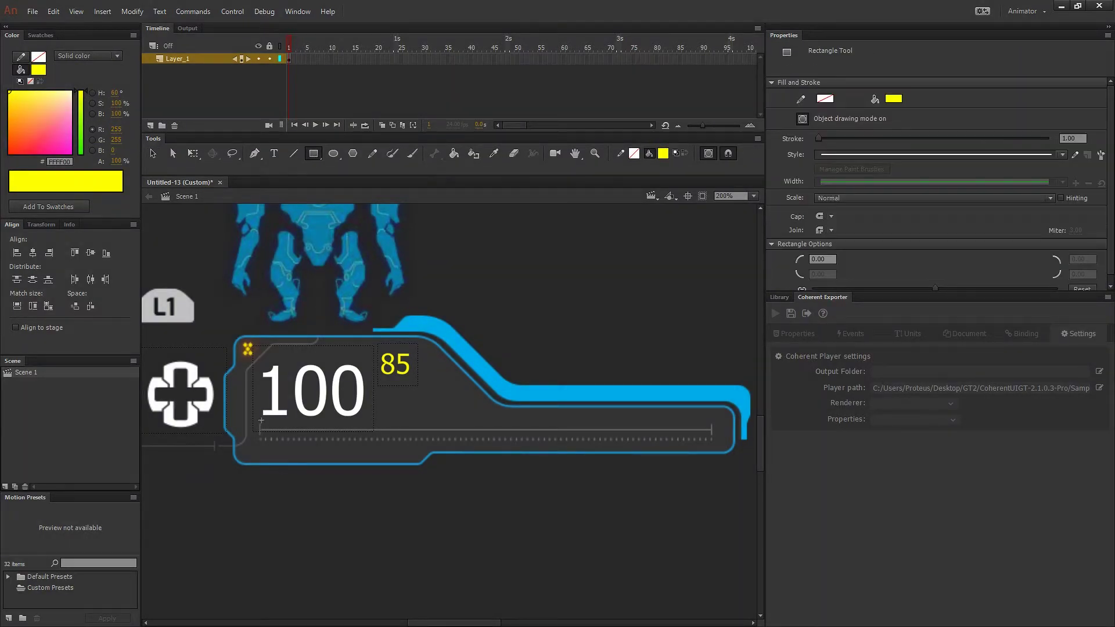
left_click_drag(260, 424, 709, 436)
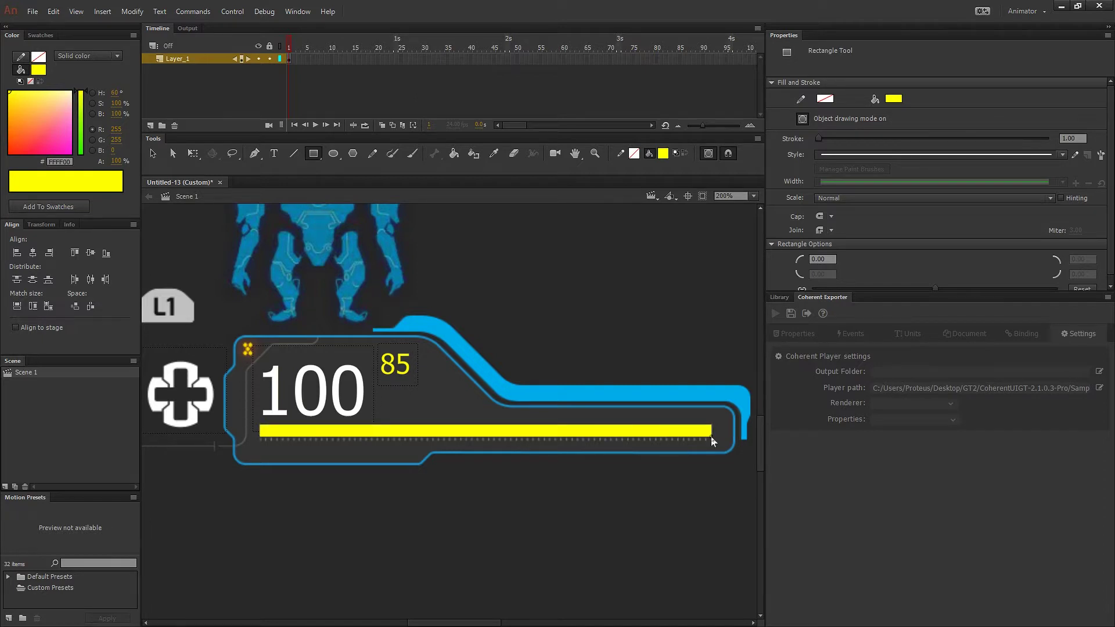
Shift the yellow bar slightly so it lines up with the scale line below the 100
key("v")
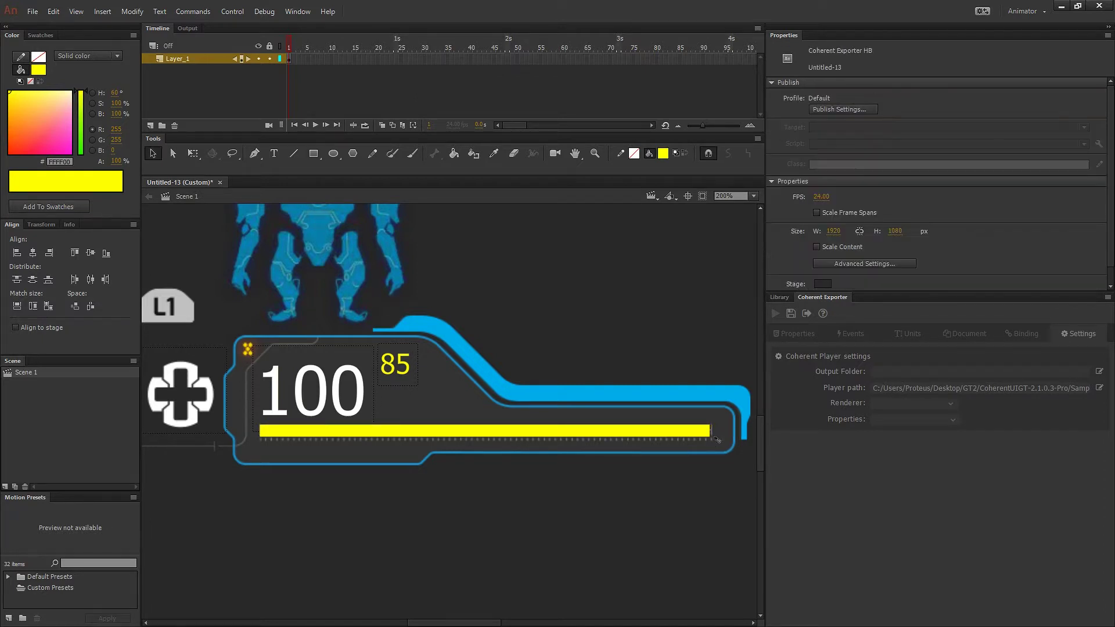
left_click(702, 432)
left_click_drag(698, 430, 700, 431)
key("Up")
key("Up")
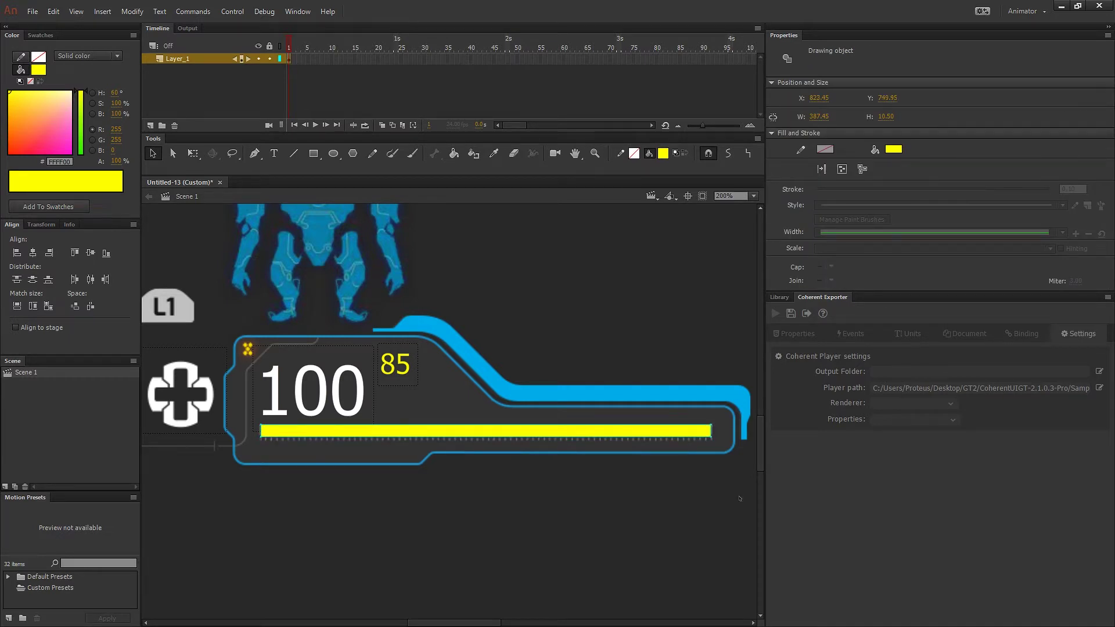
left_click(463, 423)
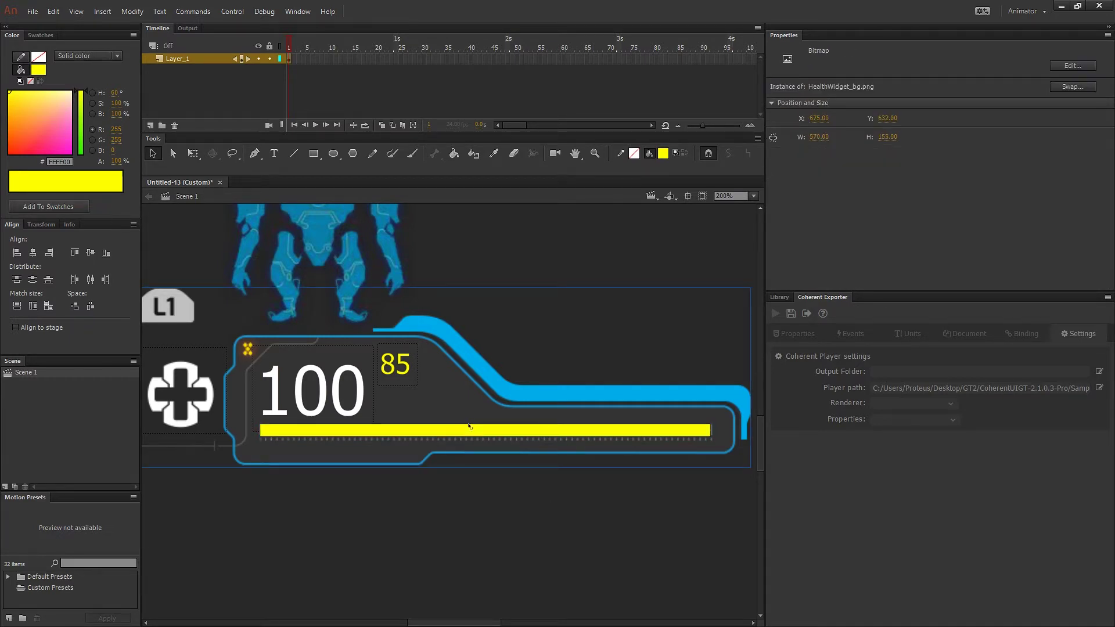
key("ctrl+1")
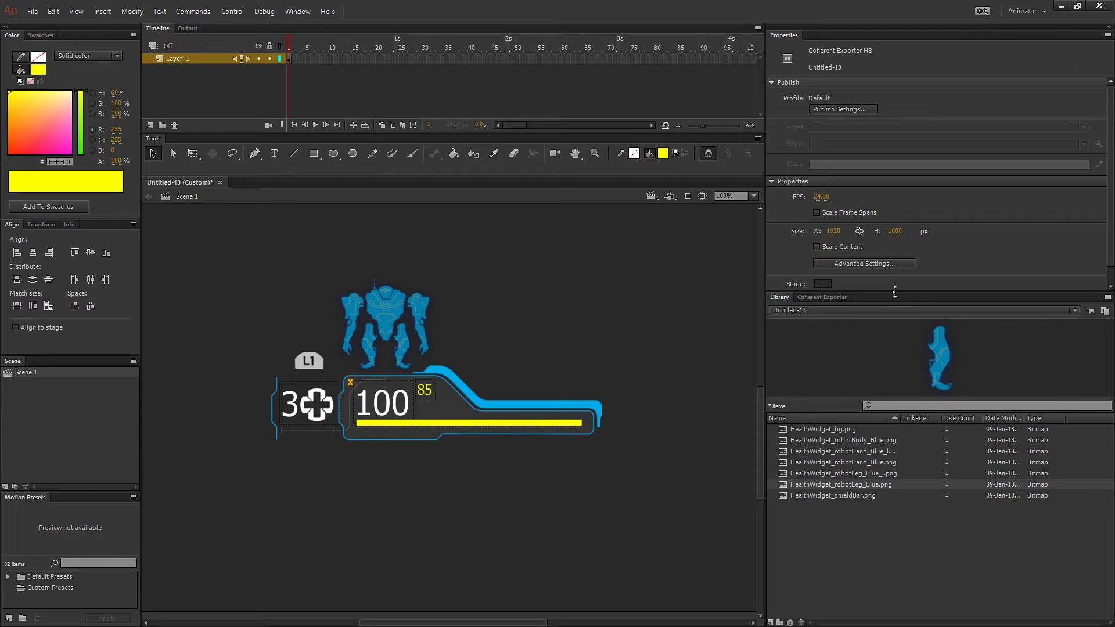
Convert all the health bar artwork and text on the stage into one movie clip symbol named HealthBarWrapper
left_click(822, 296)
left_click_drag(476, 325, 511, 364)
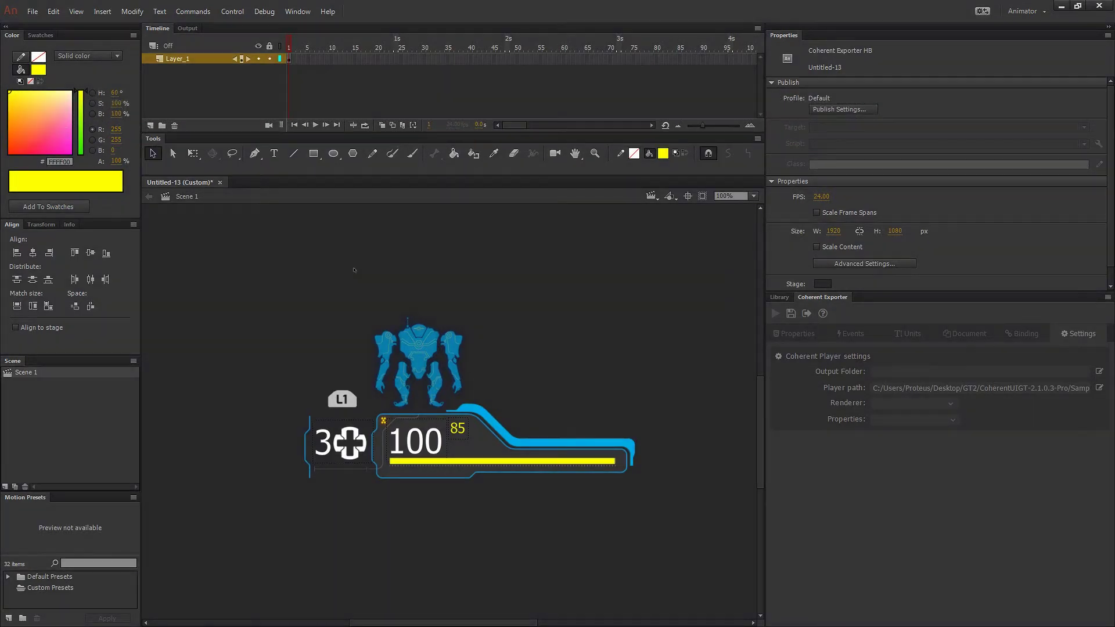
left_click_drag(221, 266, 687, 528)
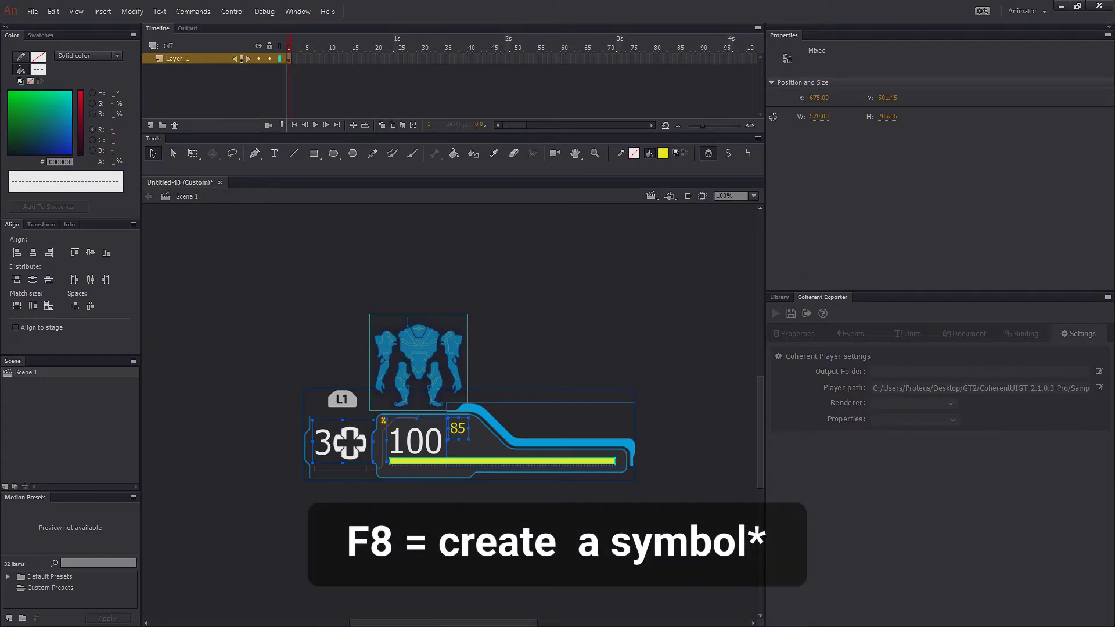
key("F8")
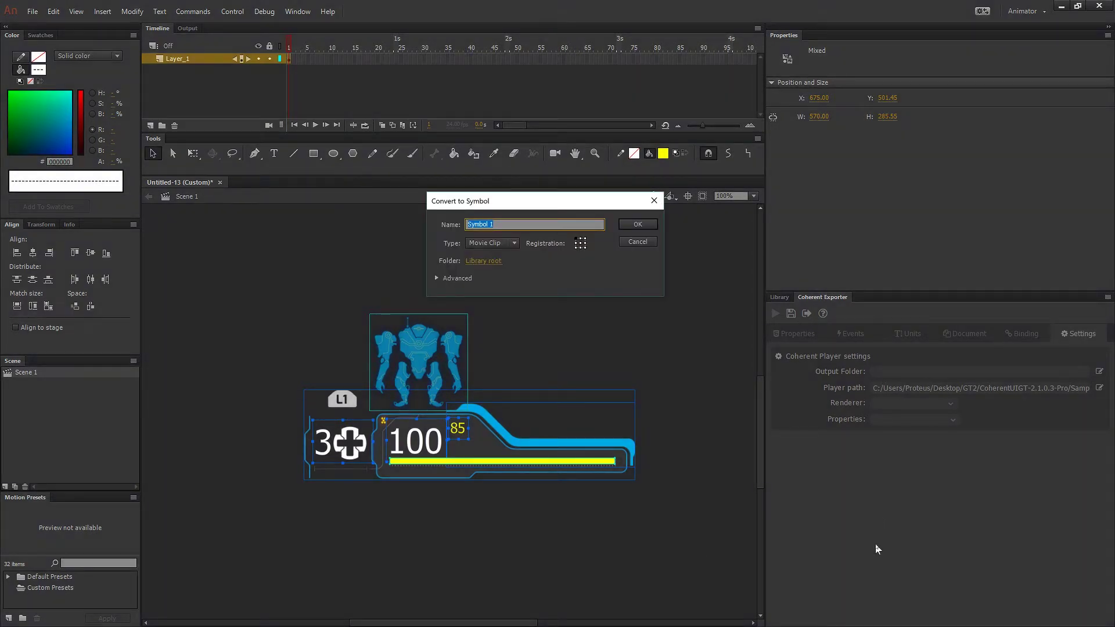
type("HealthBarWrapper")
key("Return")
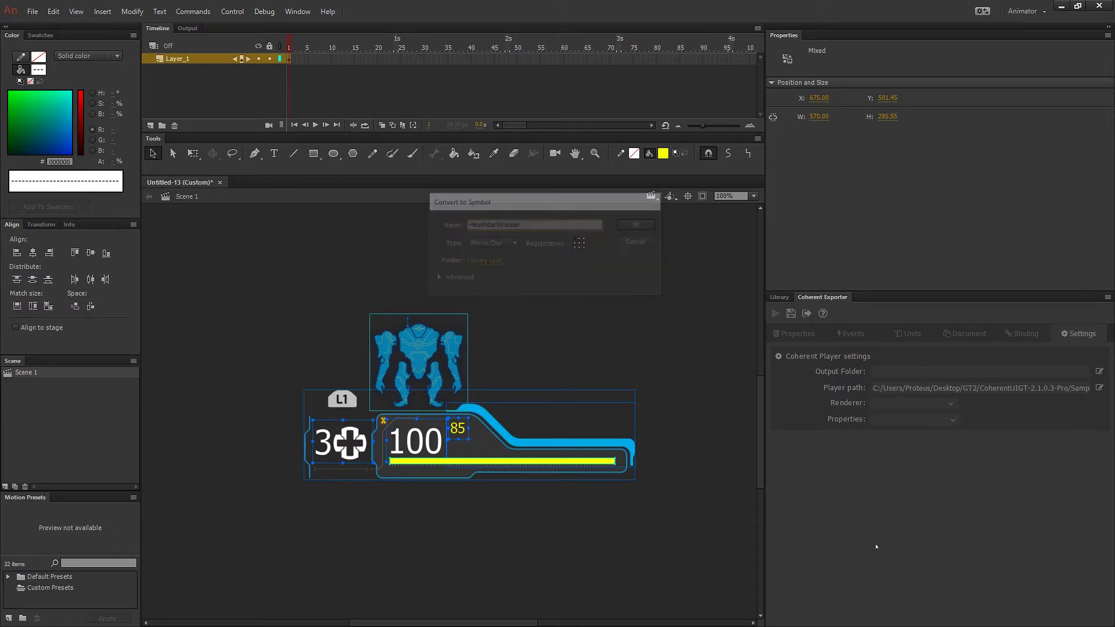
left_click(652, 254)
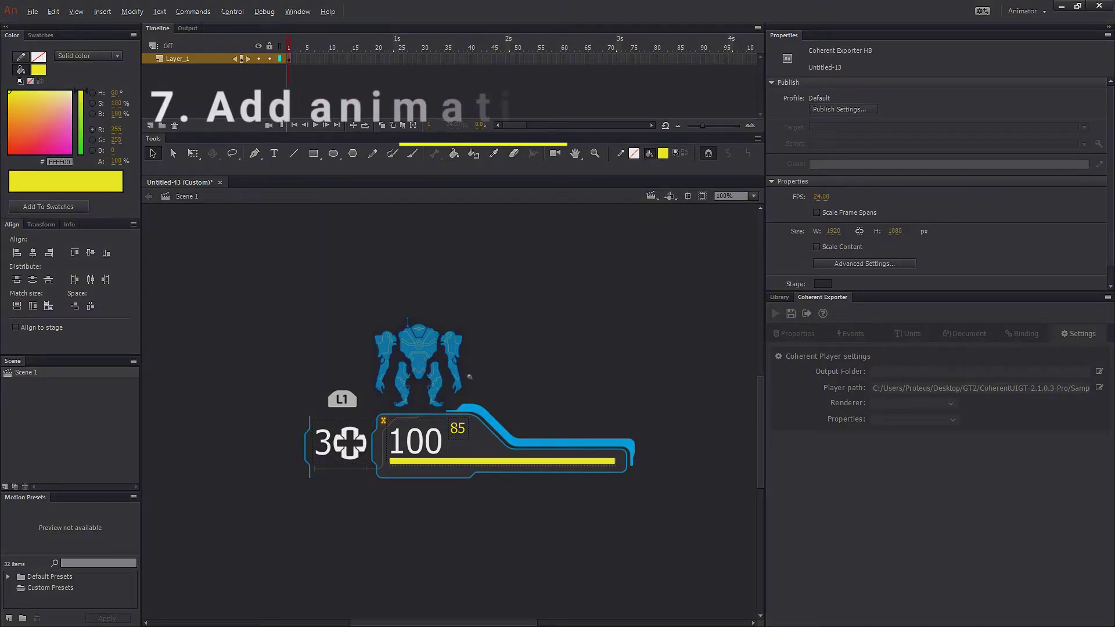
Create a motion tween for the HealthBarWrapper instance on Layer_1
key("ctrl+minus")
mouse_move(448, 447)
left_mouse_down()
mouse_move(466, 423)
mouse_move(501, 430)
left_mouse_up()
left_click(467, 424)
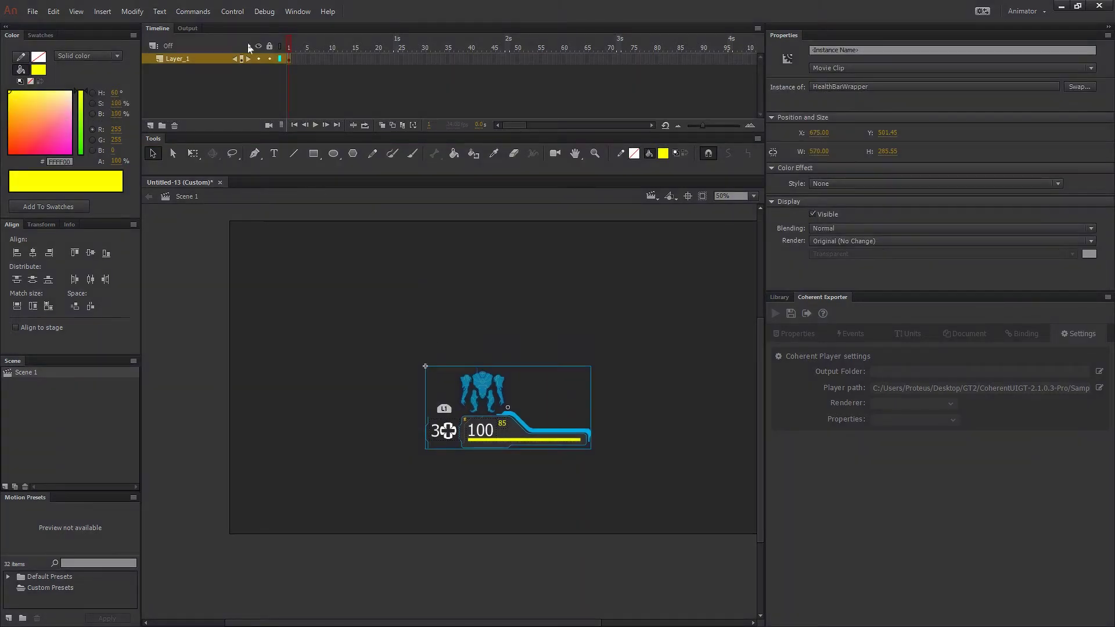
right_click(292, 61)
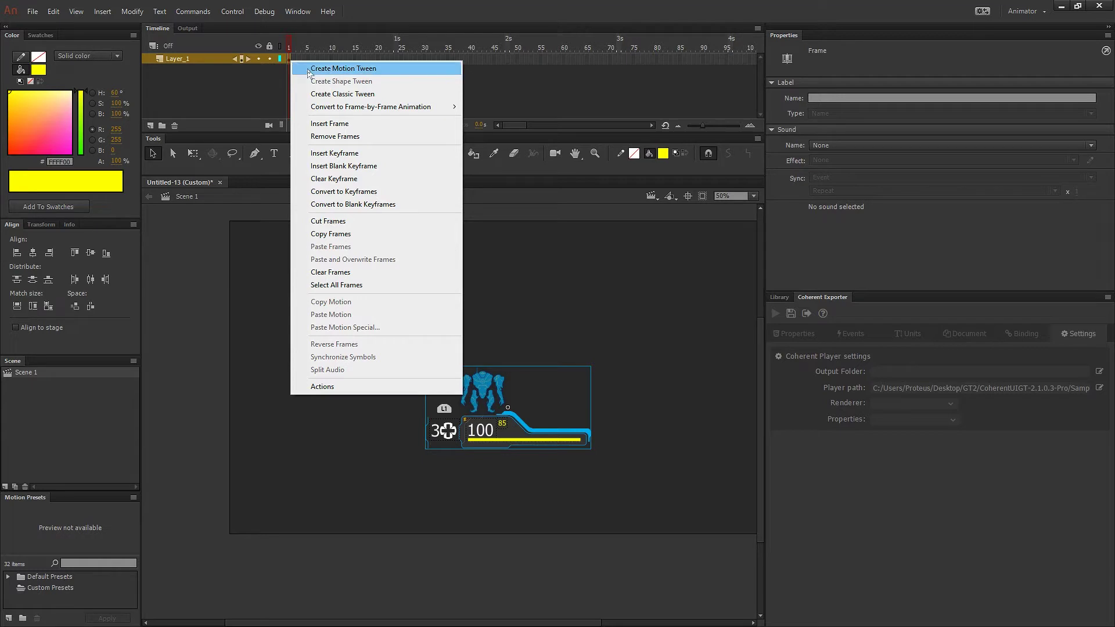
left_click(331, 69)
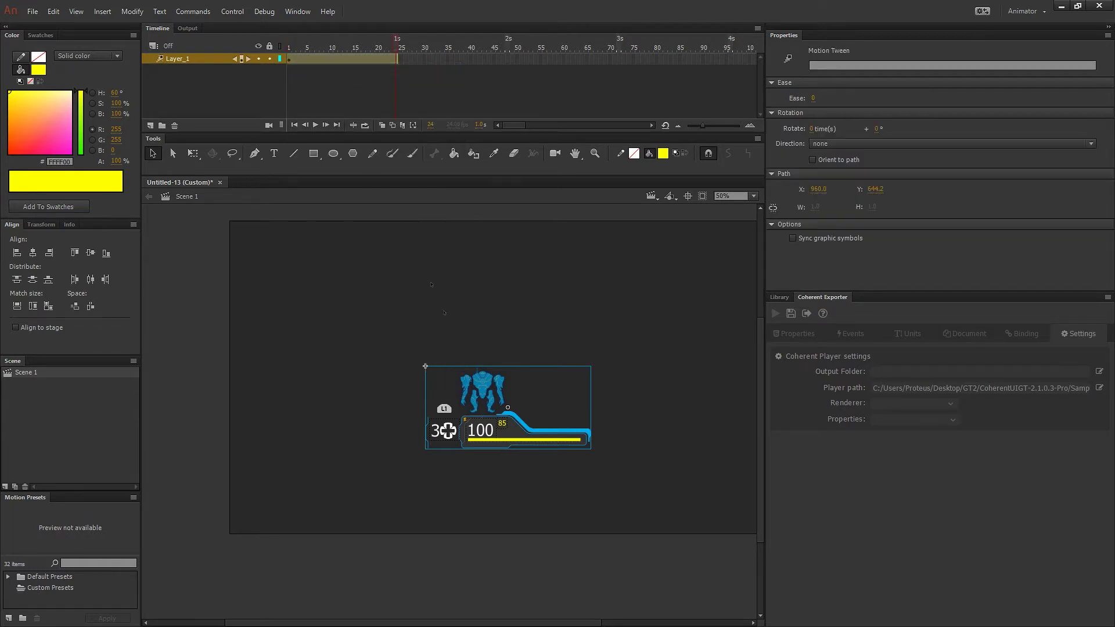
Animate the health bar sliding in from off the stage's left side at frame 1 to X about 455 at frame 24, and preview it
left_click(289, 47)
left_click_drag(531, 437, 157, 439)
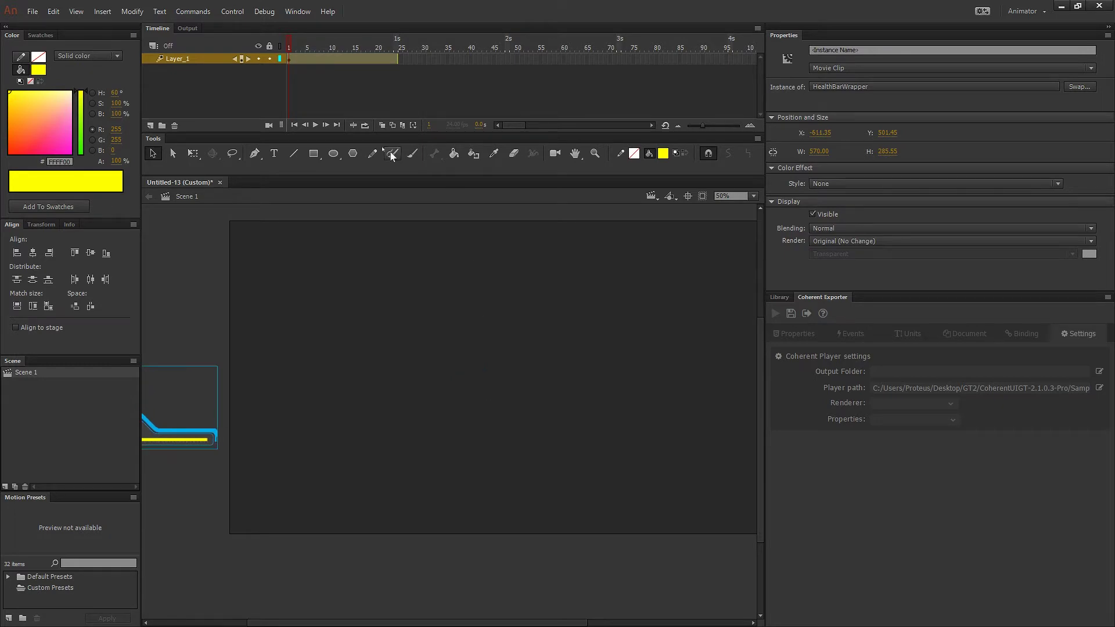
left_click_drag(292, 50, 438, 54)
left_click(214, 433)
left_click_drag(199, 447, 505, 438)
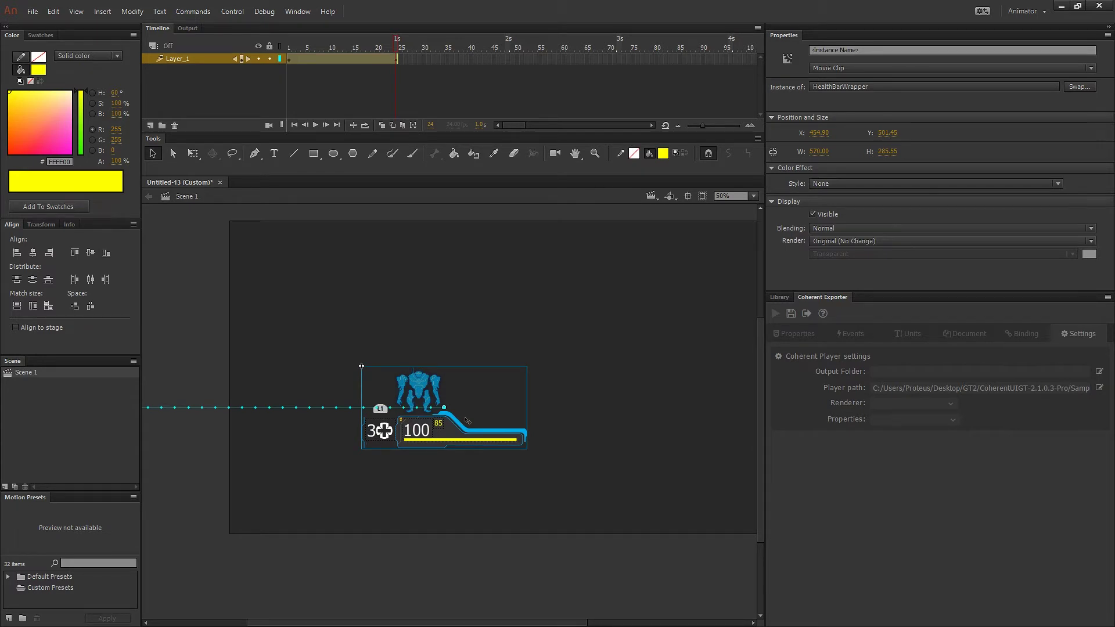
key("Return")
Set the motion tween's ease to 100 out and play back the slide-in animation
left_click(289, 58)
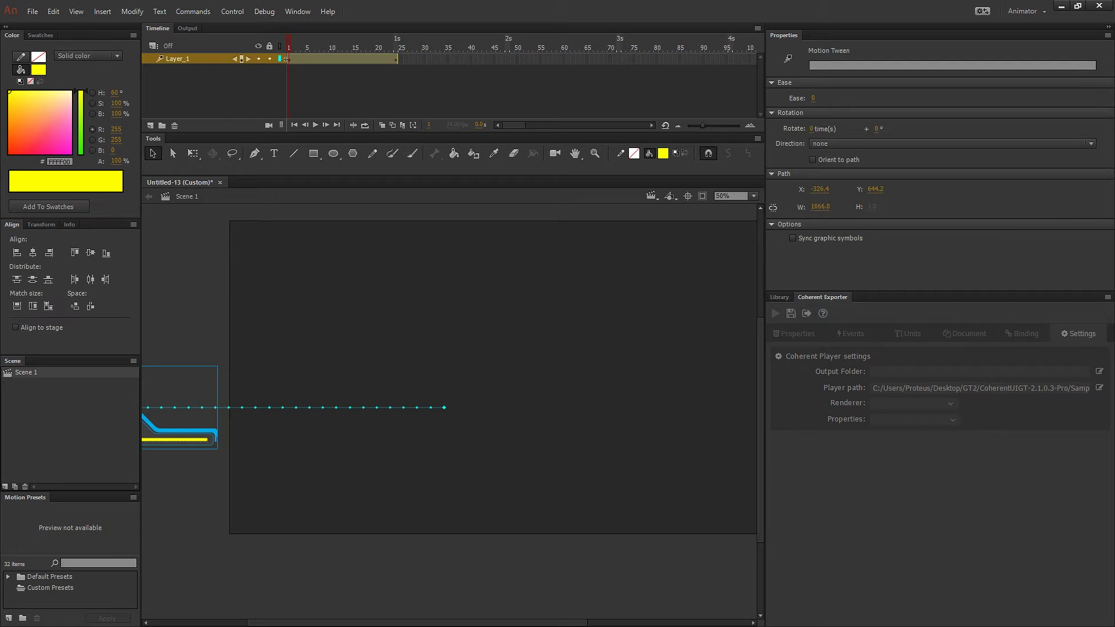
left_click(813, 98)
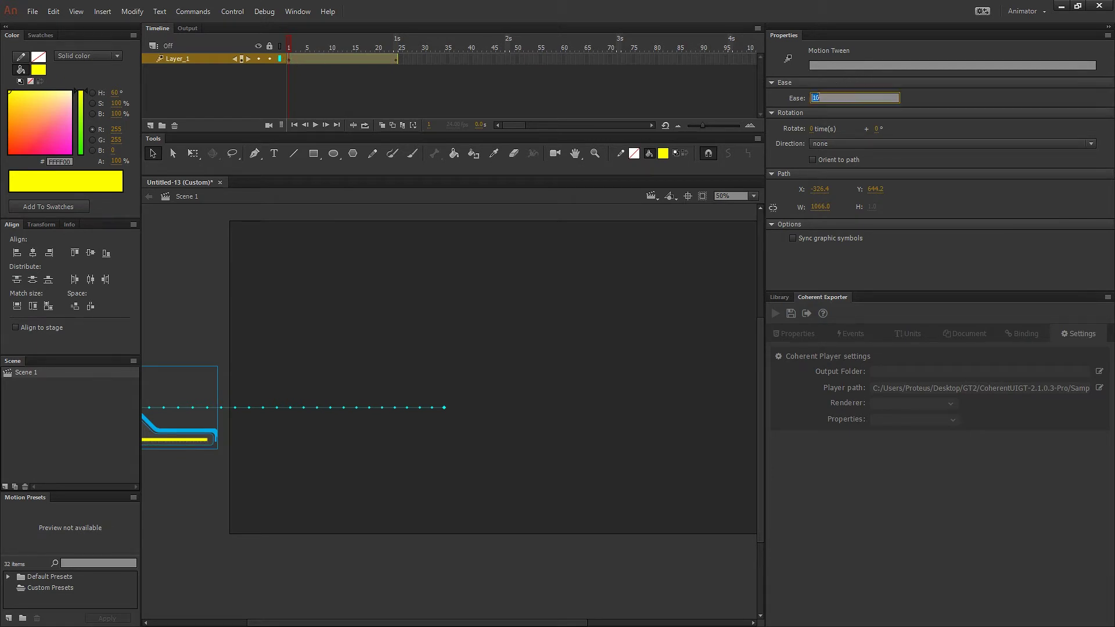
type("100")
key("Return")
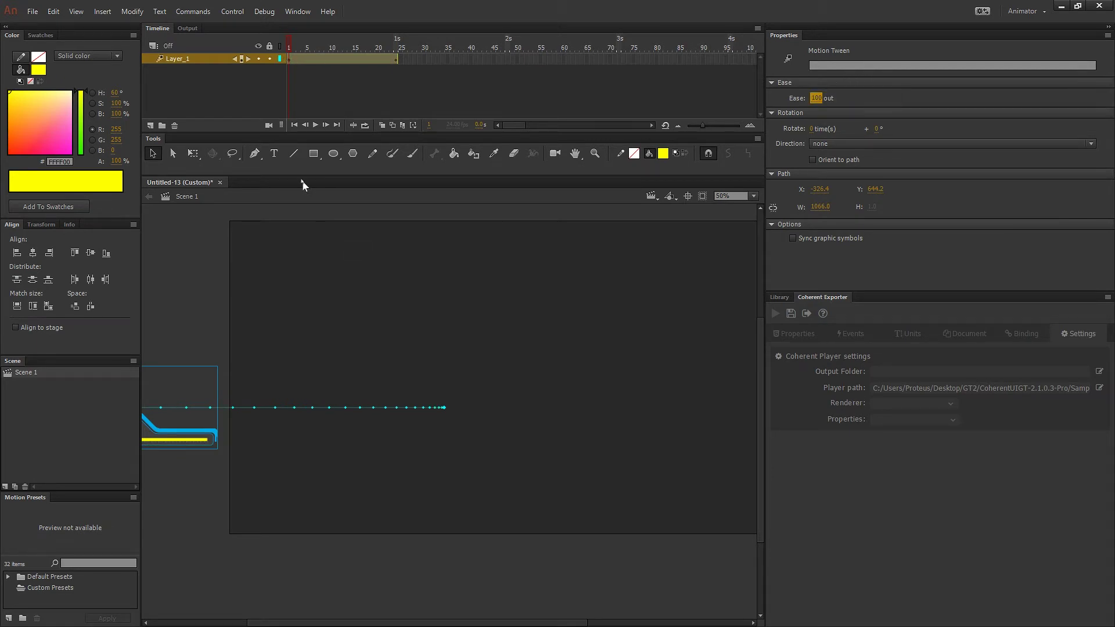
left_click(293, 82)
key("Return")
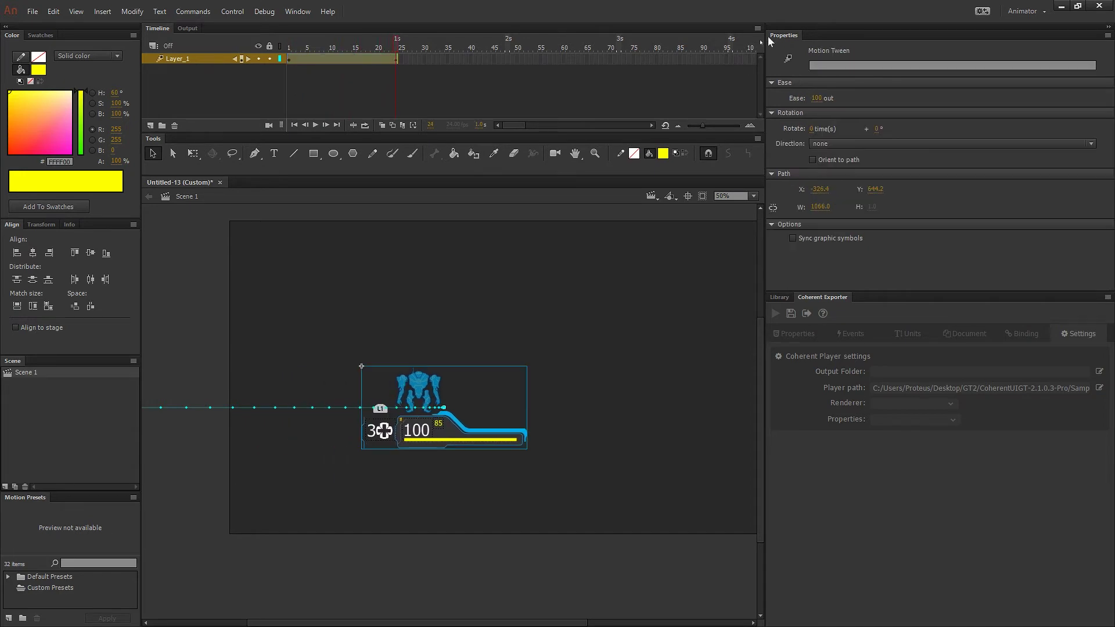
left_click(611, 364)
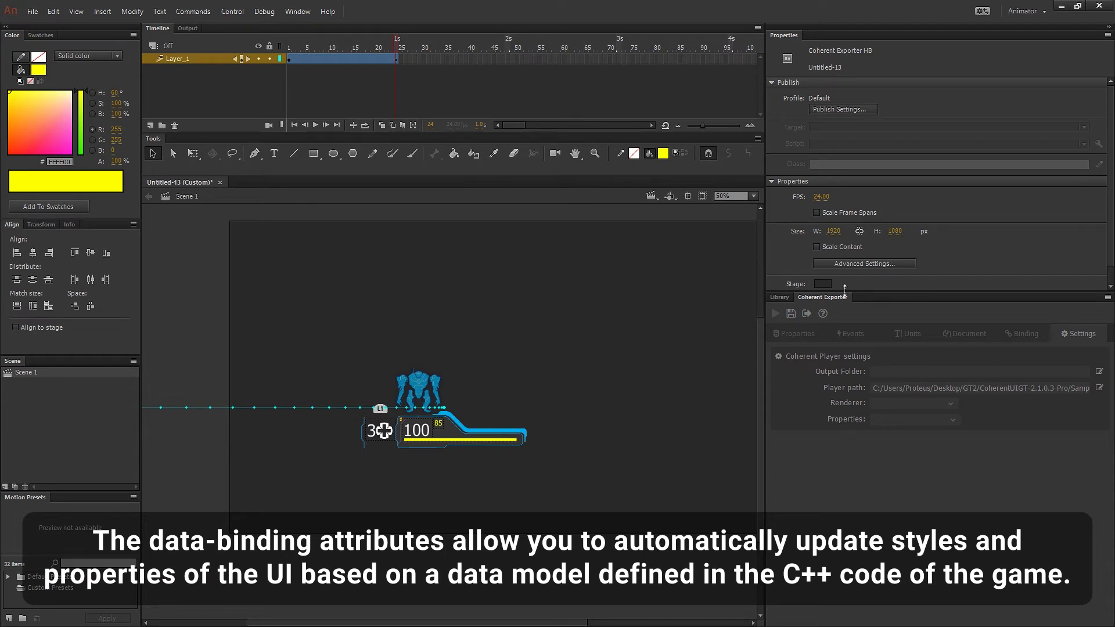
Give the health bar clip the instance name myHealthBar so that it accepts data-binding attributes
left_click(1031, 335)
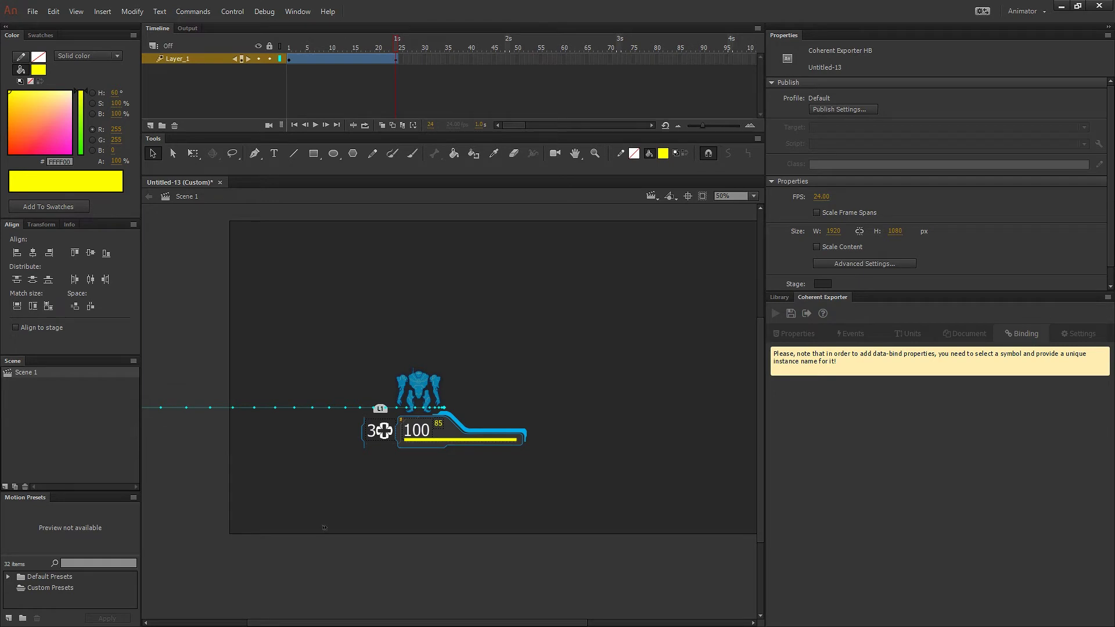
left_click(445, 433)
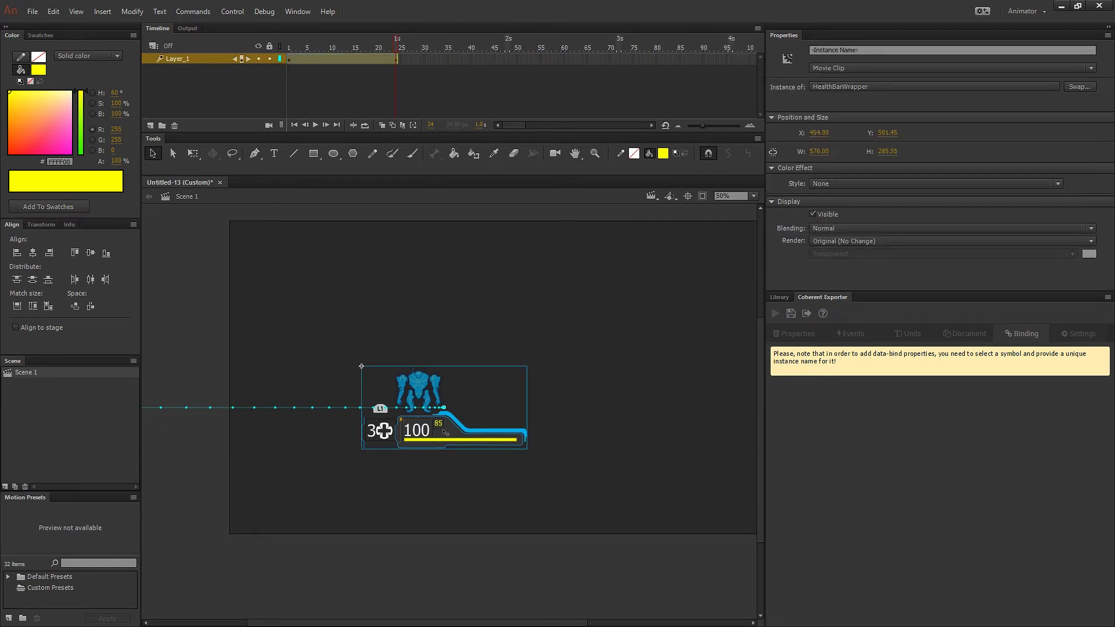
left_click(833, 49)
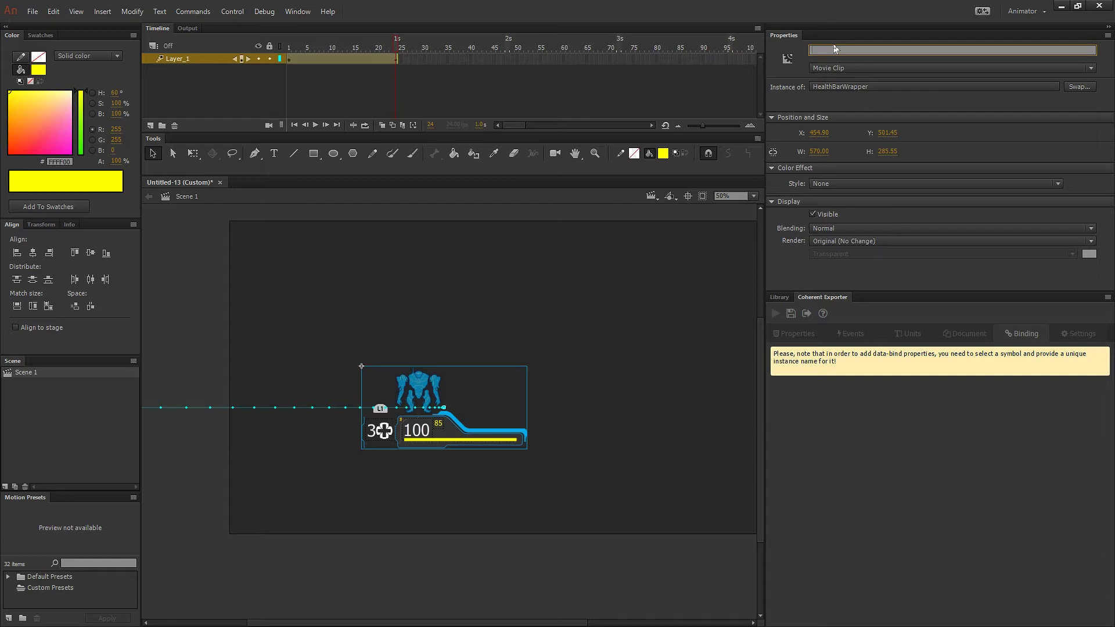
type("Bar")
key("Return")
left_click(542, 333)
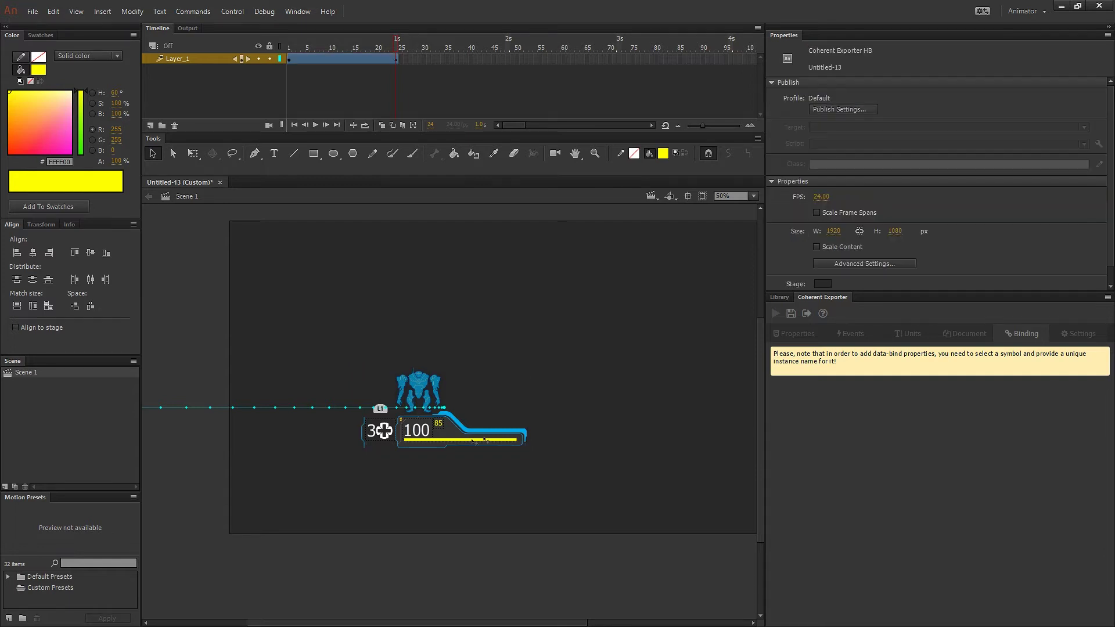
Add a bind-style-left data-binding attribute to myHealthBar with the value {{playerDataModel.left}}
left_click(468, 443)
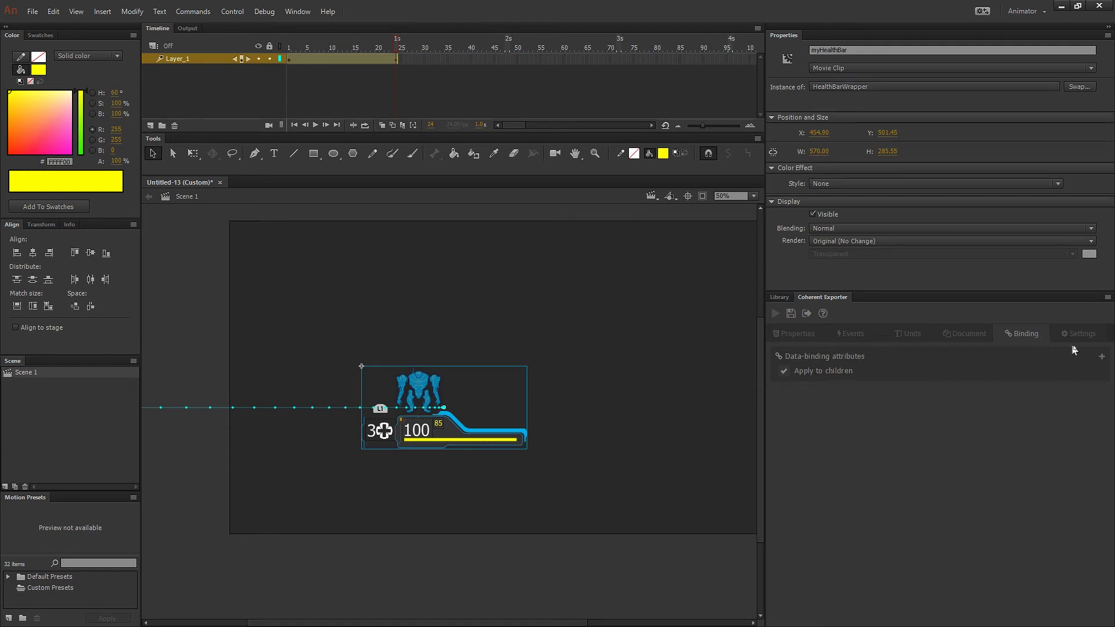
left_click(1102, 356)
left_click(854, 388)
left_click(836, 419)
left_click(885, 388)
type("{{playerData")
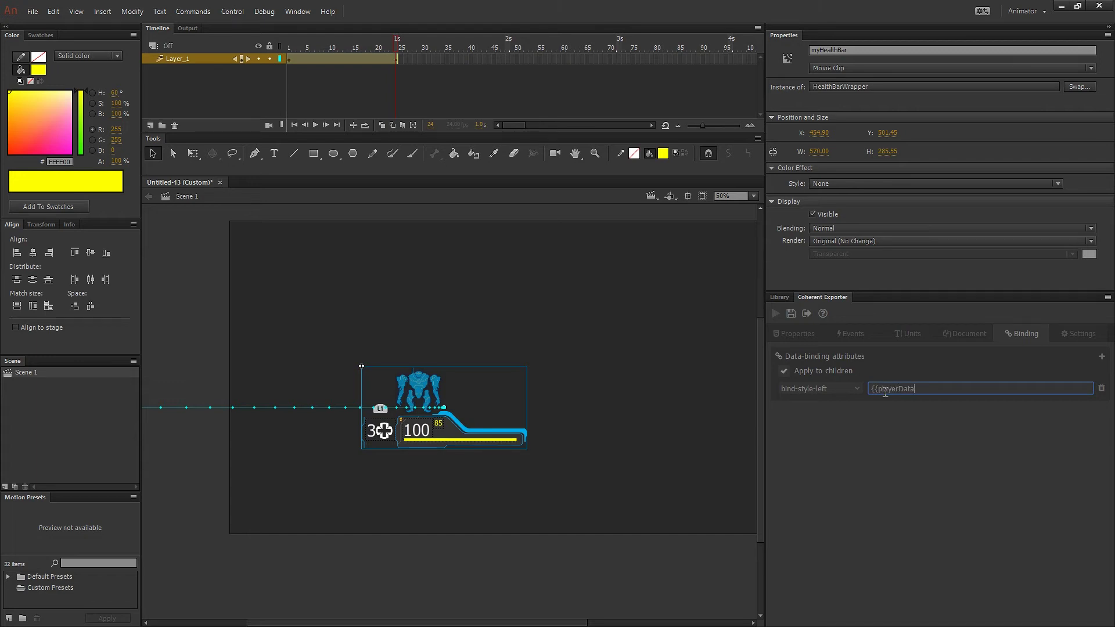
type("Model.left}}")
Add a bind-style-width data-binding attribute to myHealthBar with the value {{playerDataModel.right}}
left_click(1101, 356)
left_click(847, 408)
left_click(836, 456)
left_click(891, 406)
type("{{playerDataModel.")
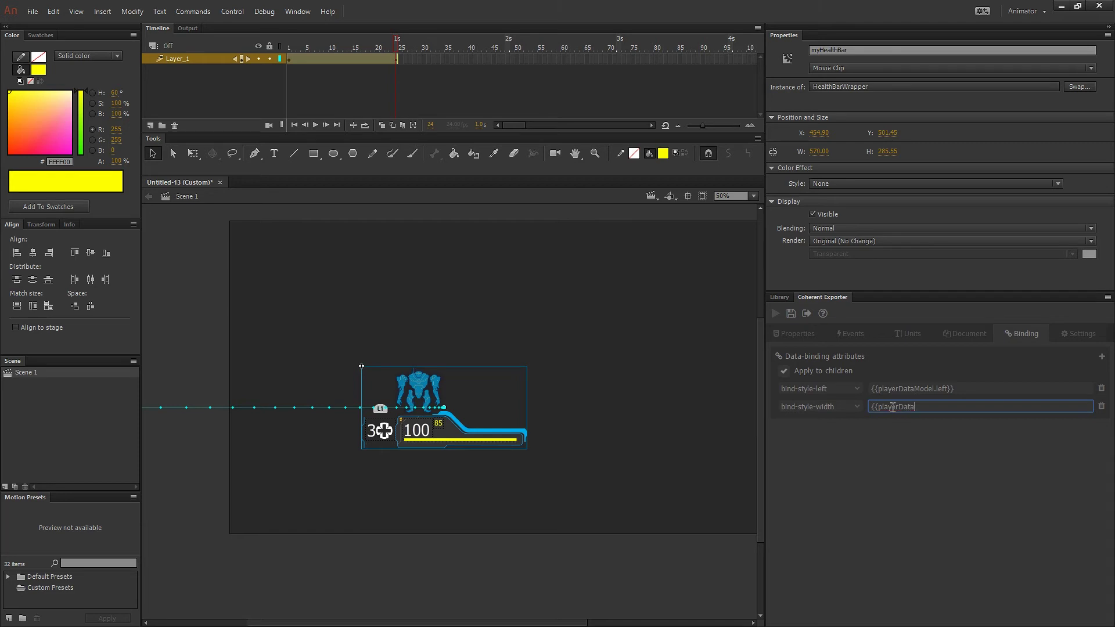
type("rught}}")
left_click(881, 528)
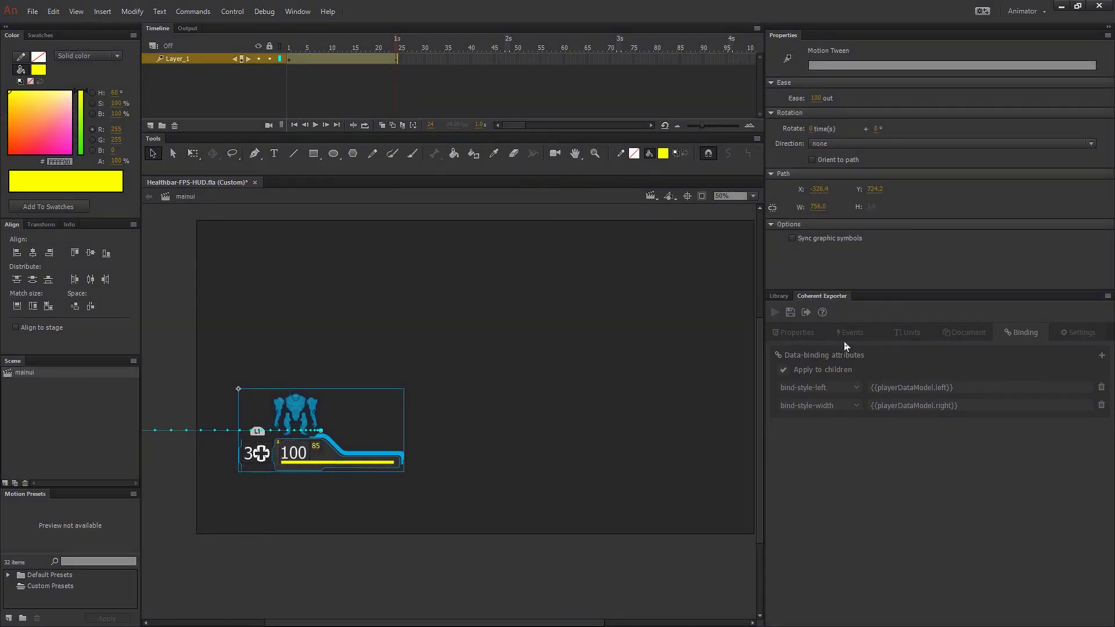
Export the widget to the folder C:\samples\UE4sample\CoUIGTTestFPS\Content\uiresources
left_click(806, 314)
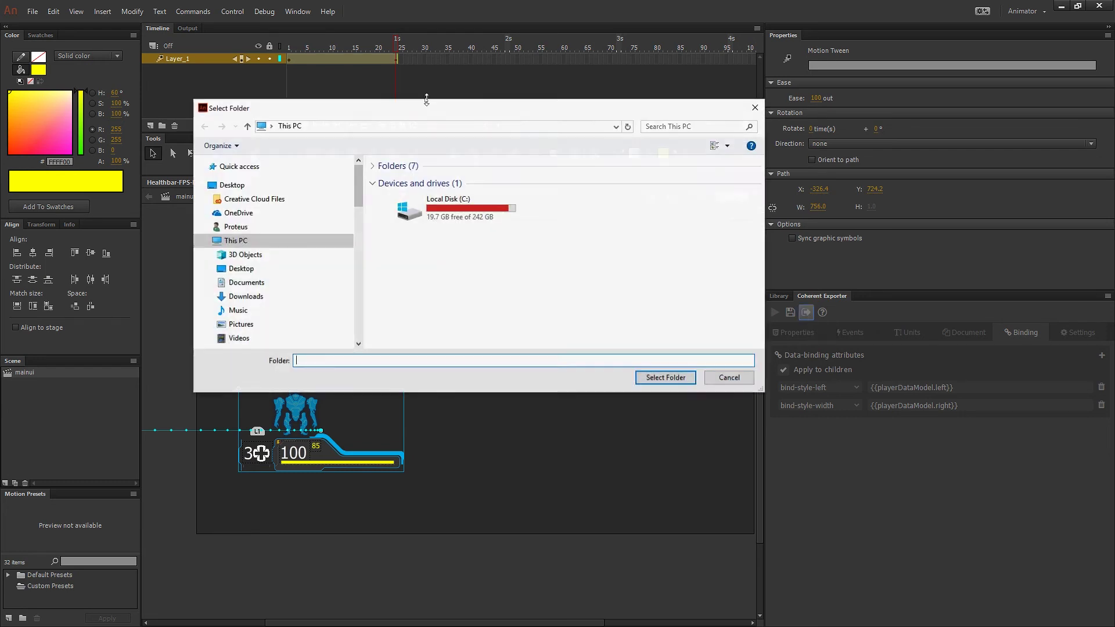
left_click(430, 127)
type("C:\\samples\\UE4sample\\CoUIGTTestFPS\\Content\\uiresources")
key("Return")
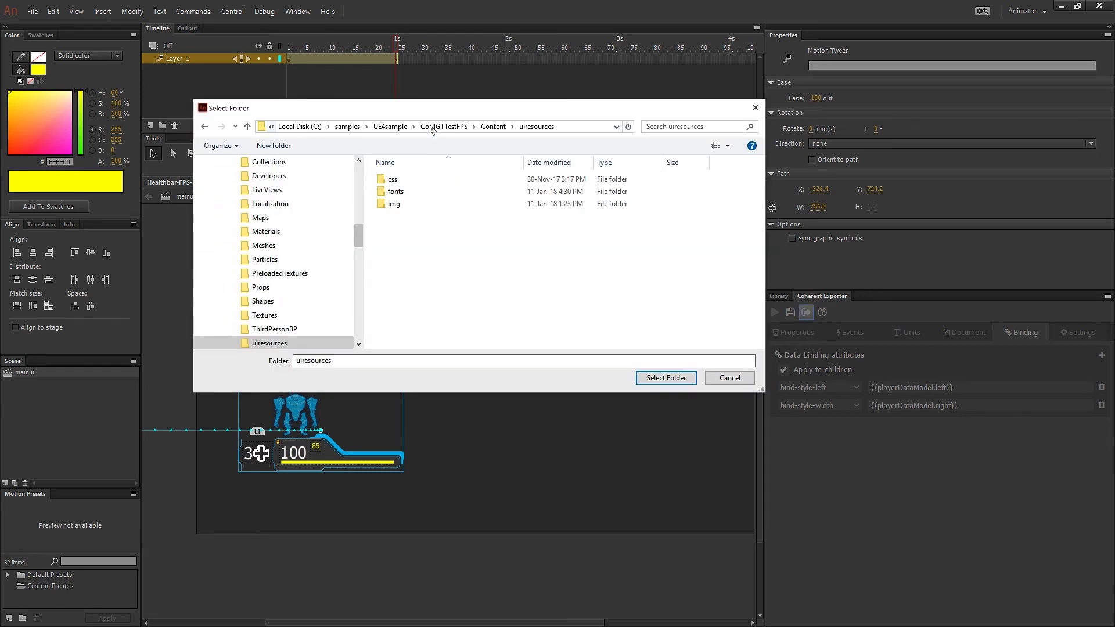
left_click(679, 378)
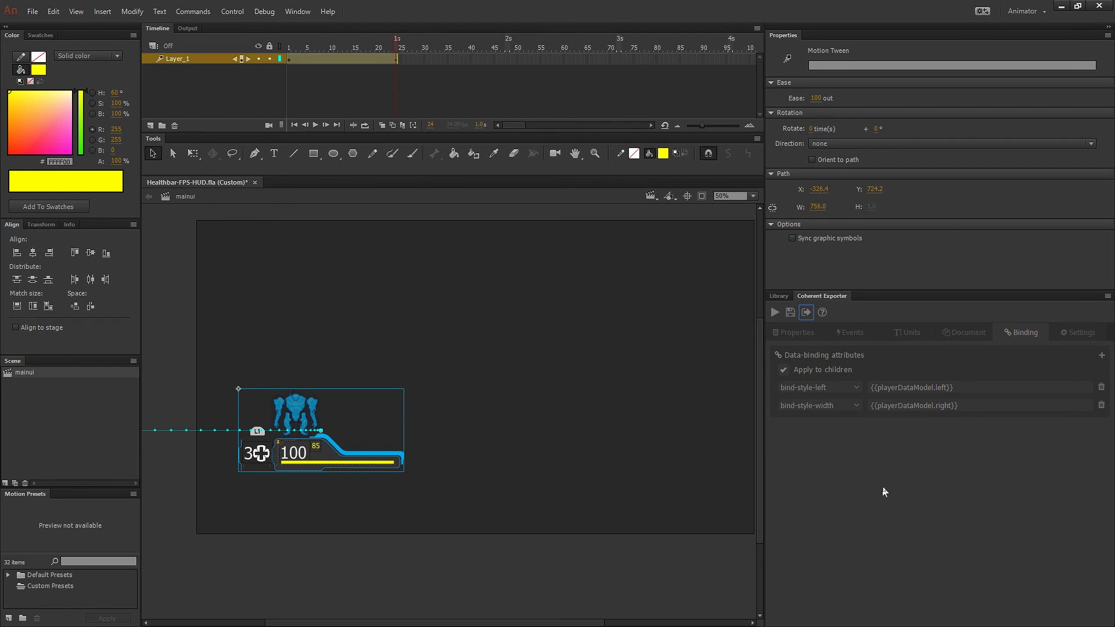